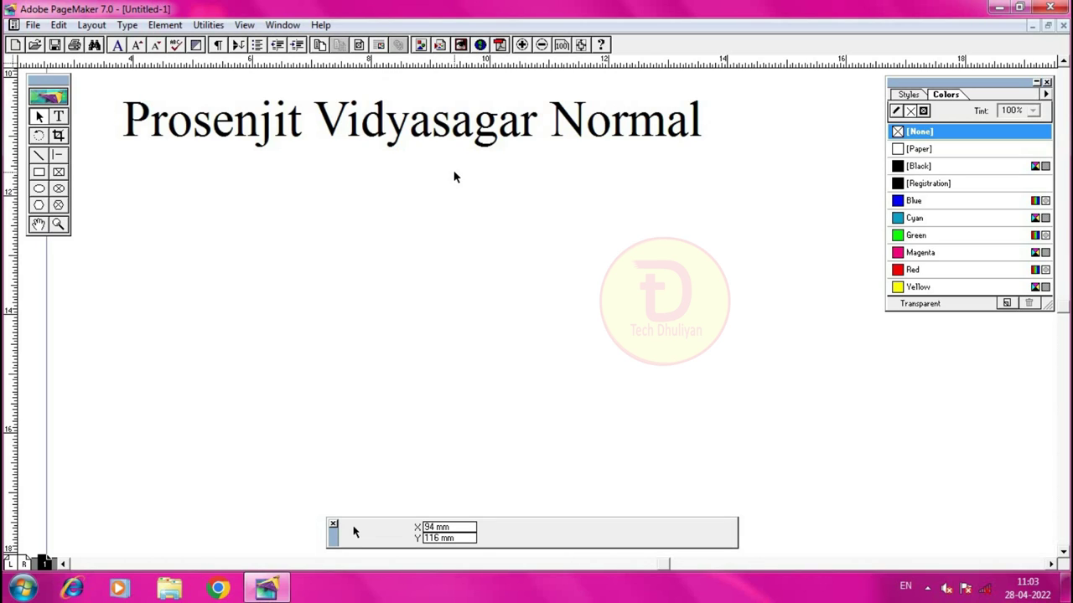
# Activate the Text tool and set the font for new text to Pristina.
pyautogui.click(59, 117)
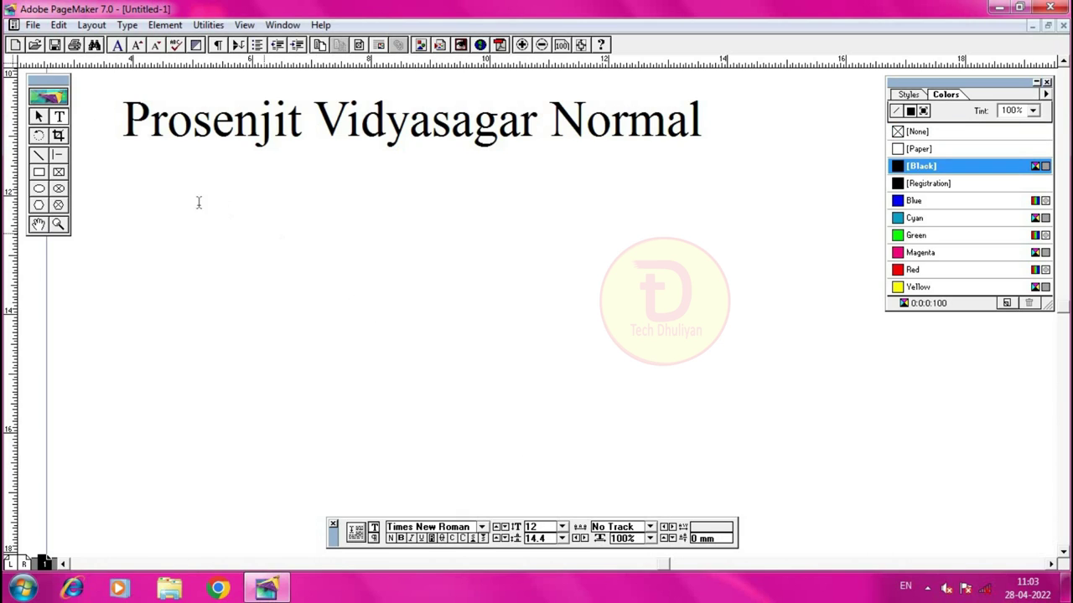
pyautogui.click(482, 528)
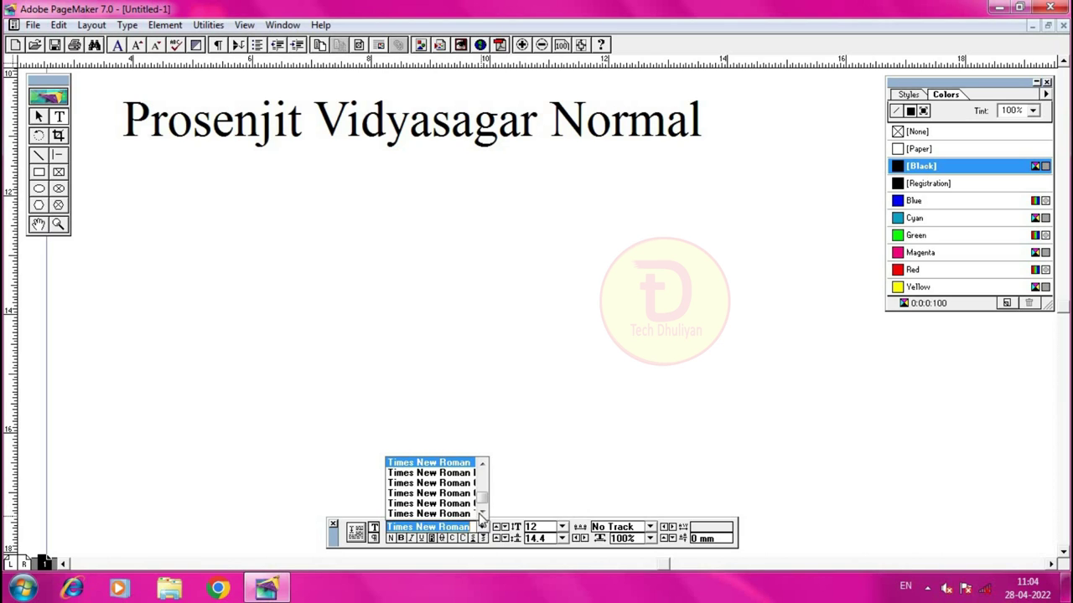
pyautogui.click(482, 464)
pyautogui.moveTo(483, 465); pyautogui.dragTo(482, 514)
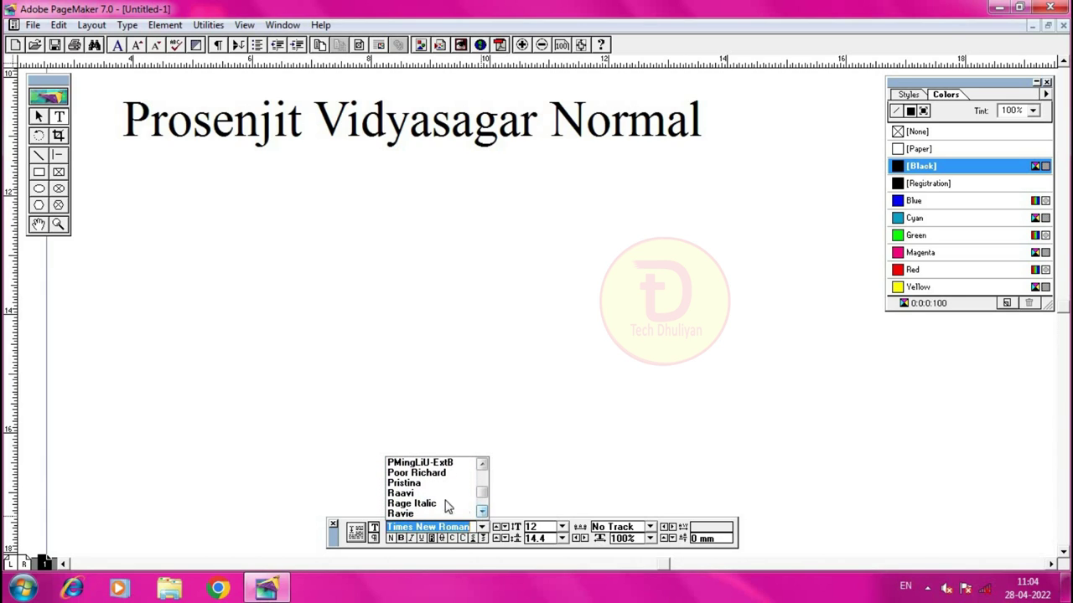
pyautogui.click(404, 484)
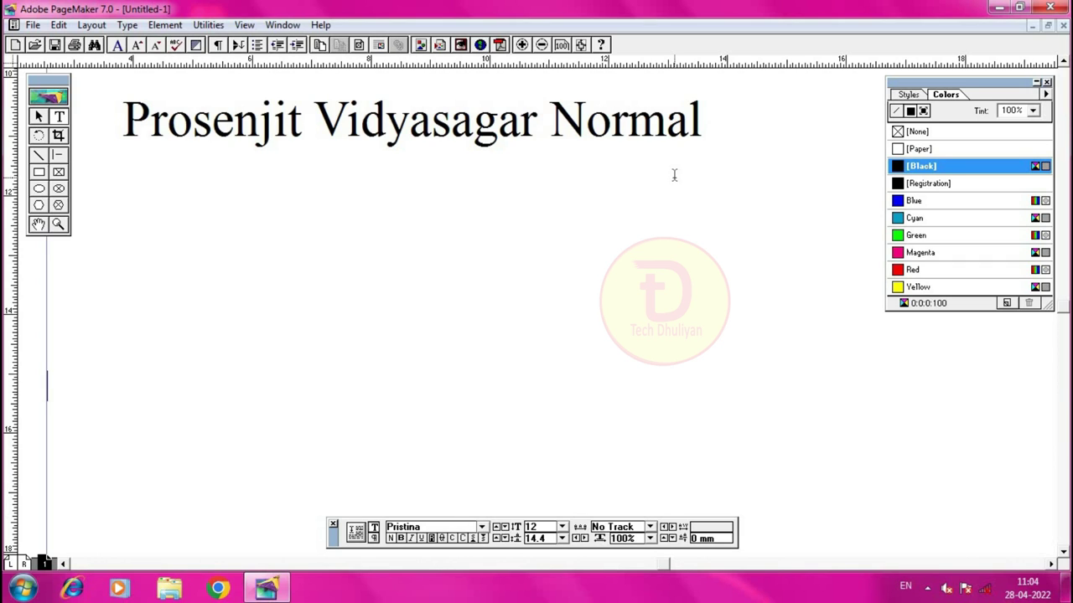
# Look through the fonts listed before Pristina in the Character Specifications dialog and cancel without changing the font.
pyautogui.hotkey('ctrl', 't')
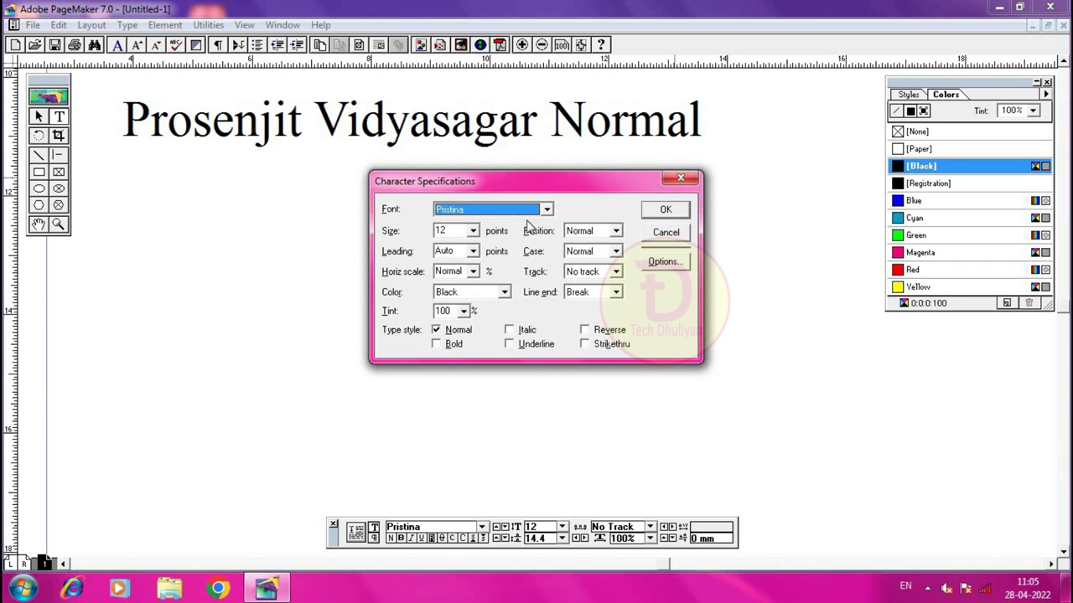
pyautogui.click(549, 210)
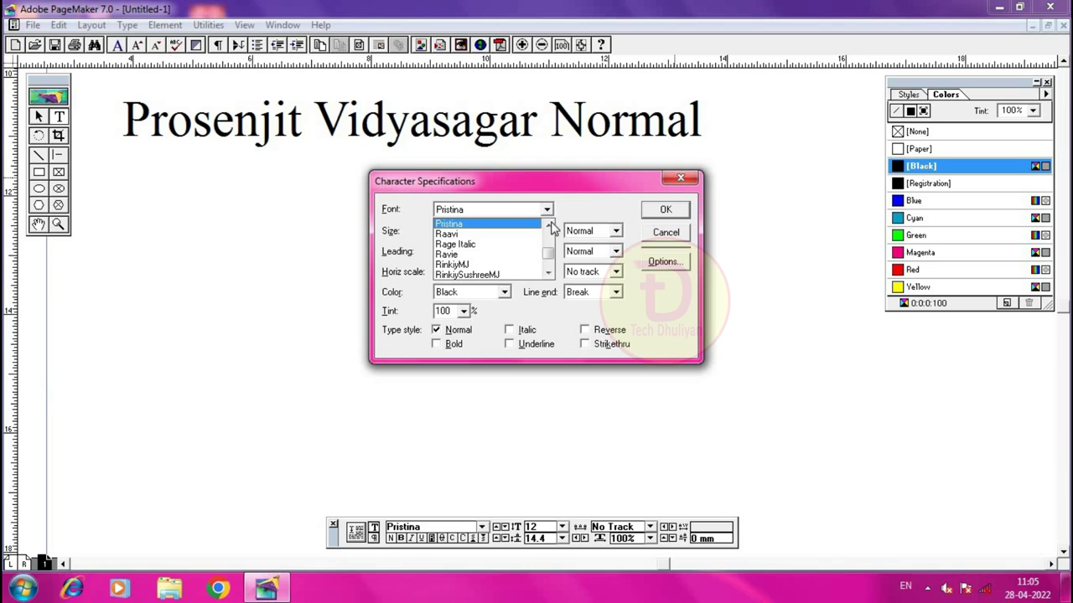
pyautogui.click(549, 226)
pyautogui.click(550, 227)
pyautogui.click(550, 227)
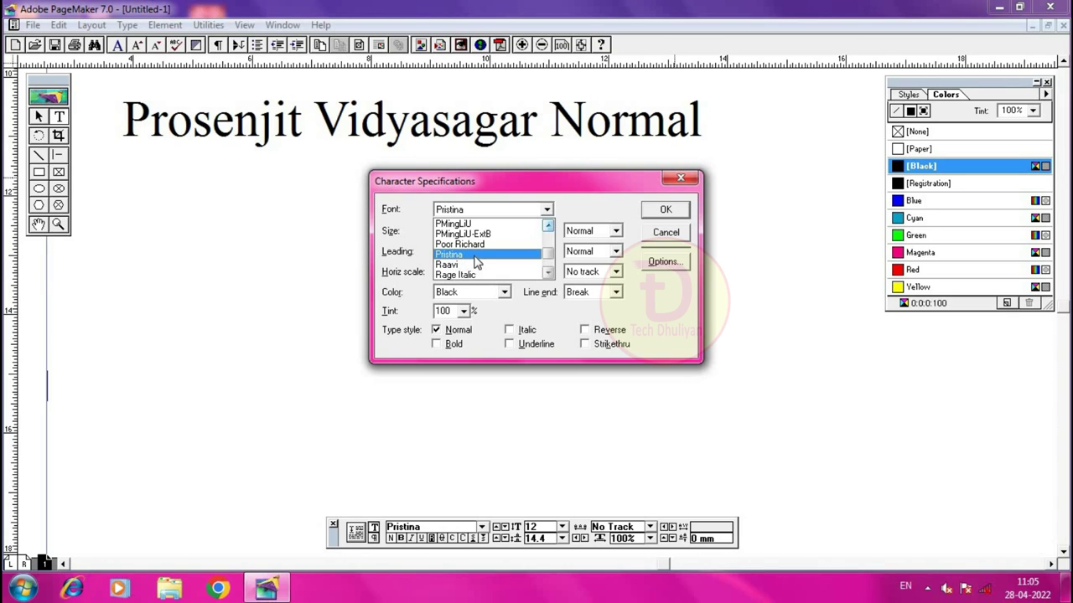
pyautogui.click(547, 227)
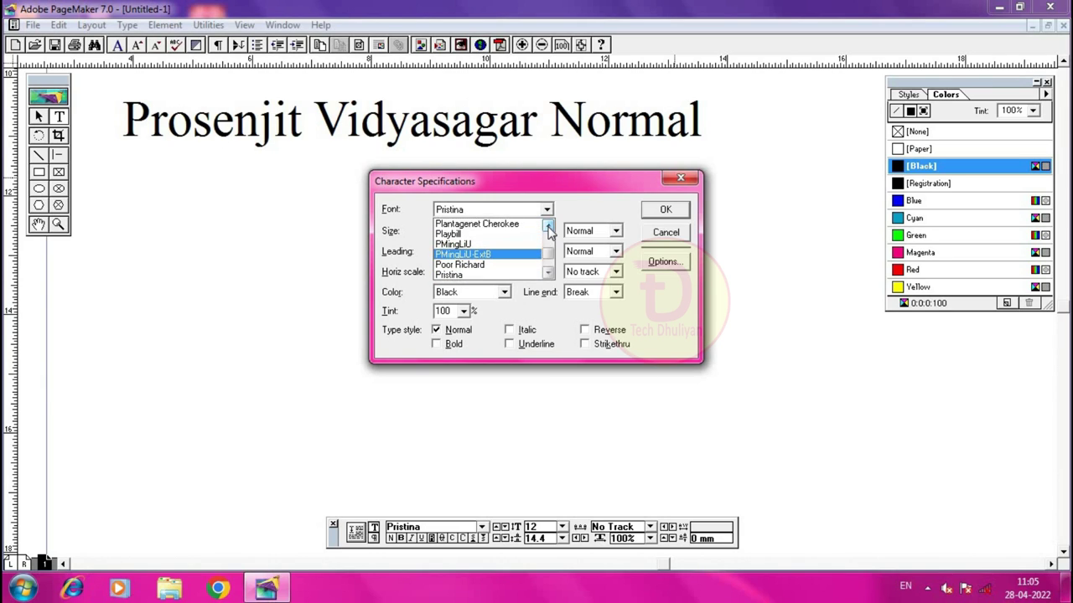
pyautogui.click(547, 226)
pyautogui.click(547, 226)
pyautogui.click(547, 226)
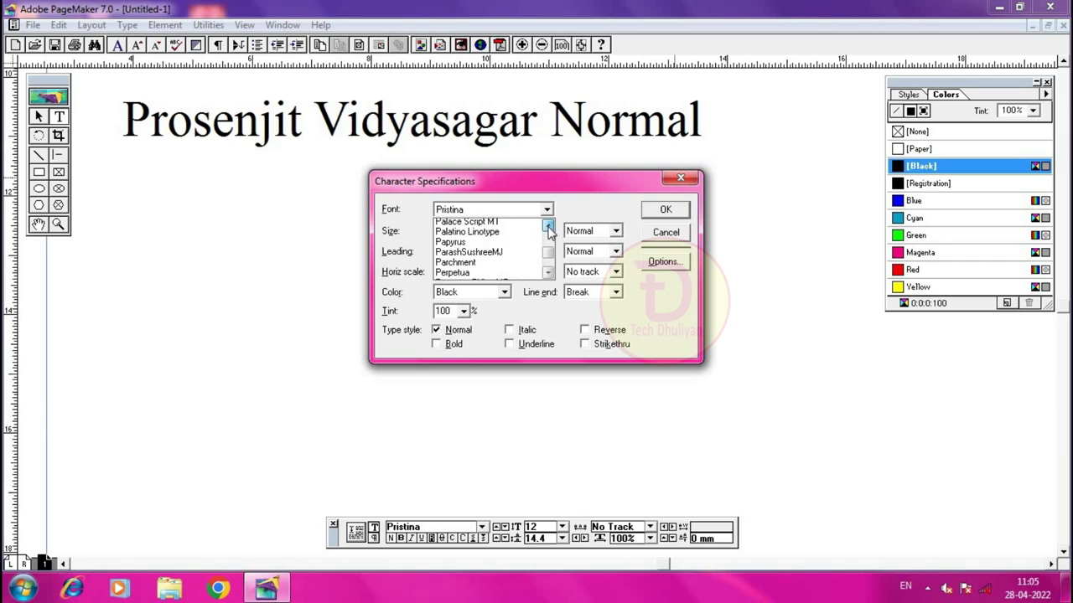
pyautogui.click(547, 227)
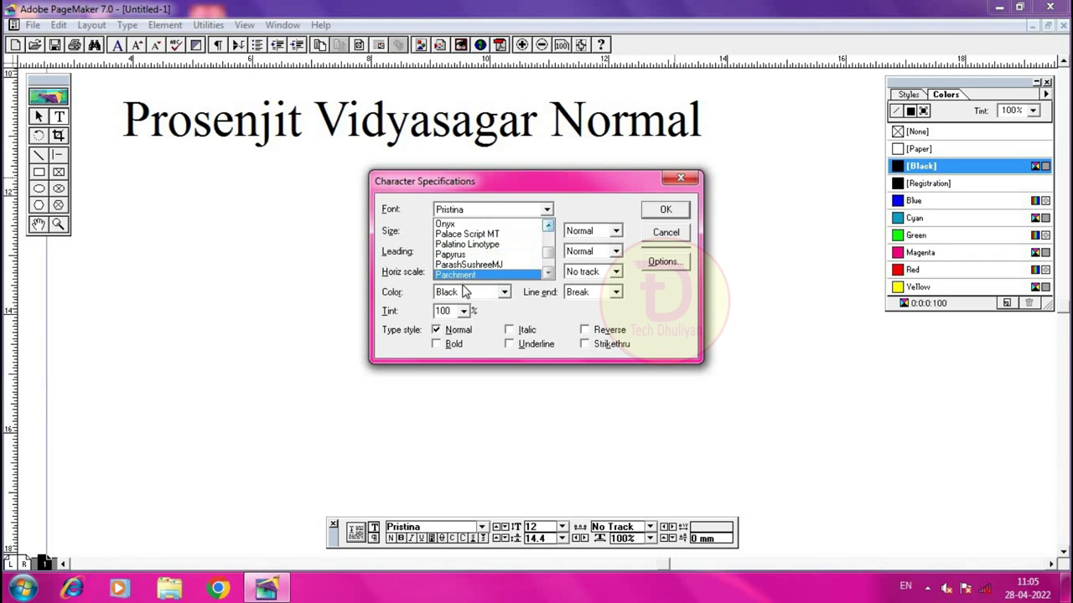
pyautogui.click(664, 238)
pyautogui.click(663, 233)
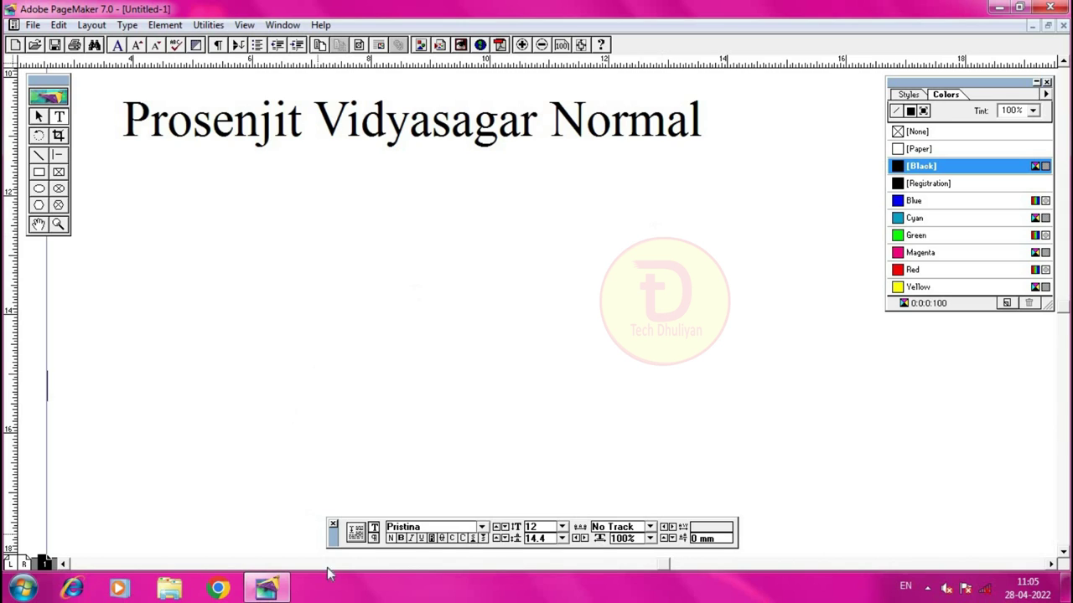
# Switch to the Windows Fonts folder, examine the installed Prosenjit fonts, and close the folder.
pyautogui.click(265, 590)
pyautogui.press('super')
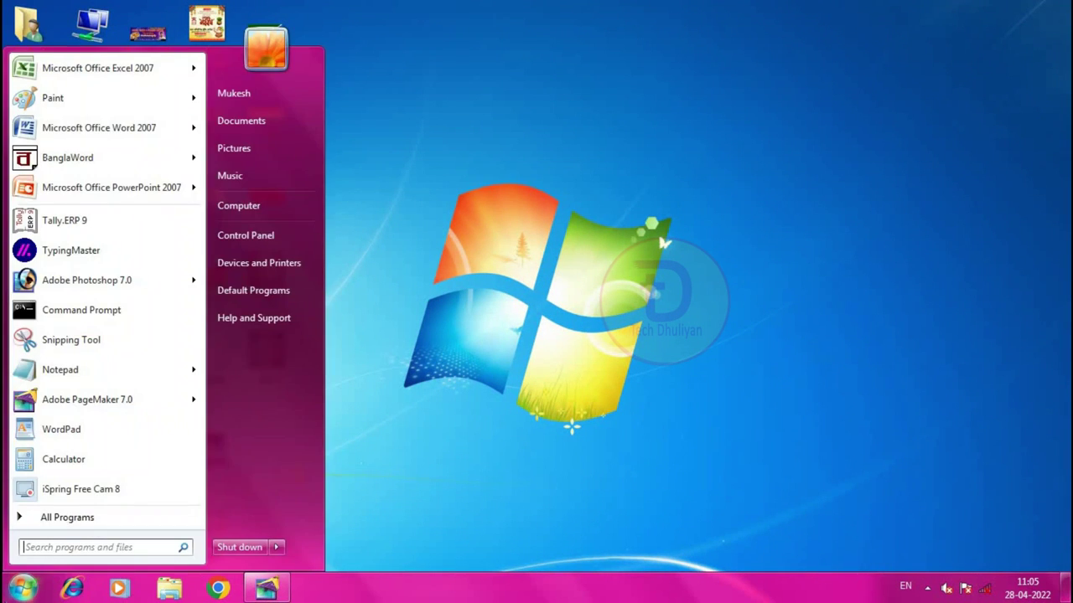
pyautogui.write('f')
pyautogui.press('BackSpace')
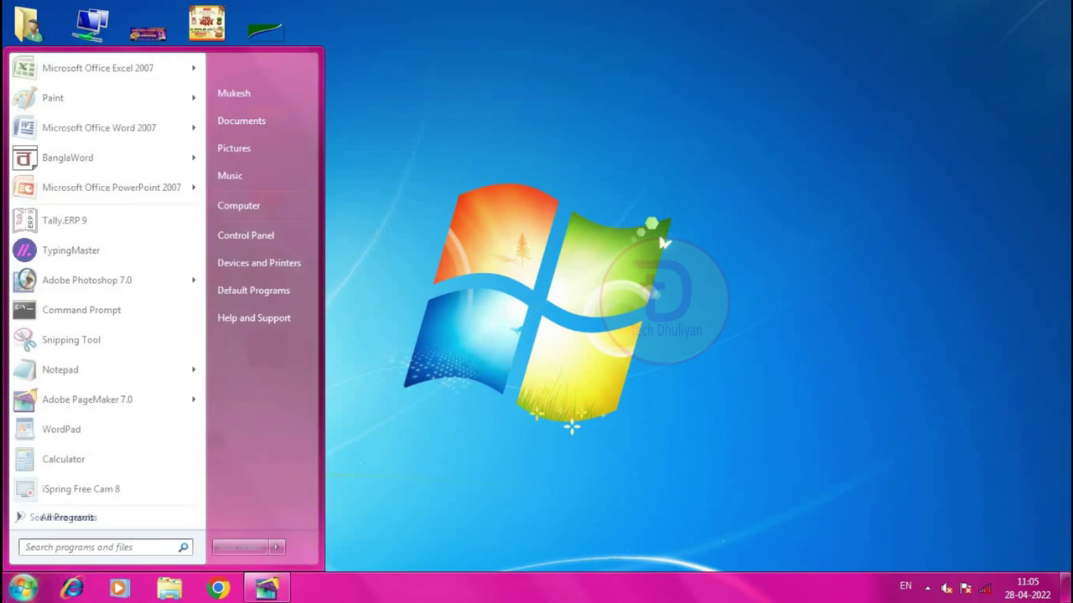
pyautogui.write('font')
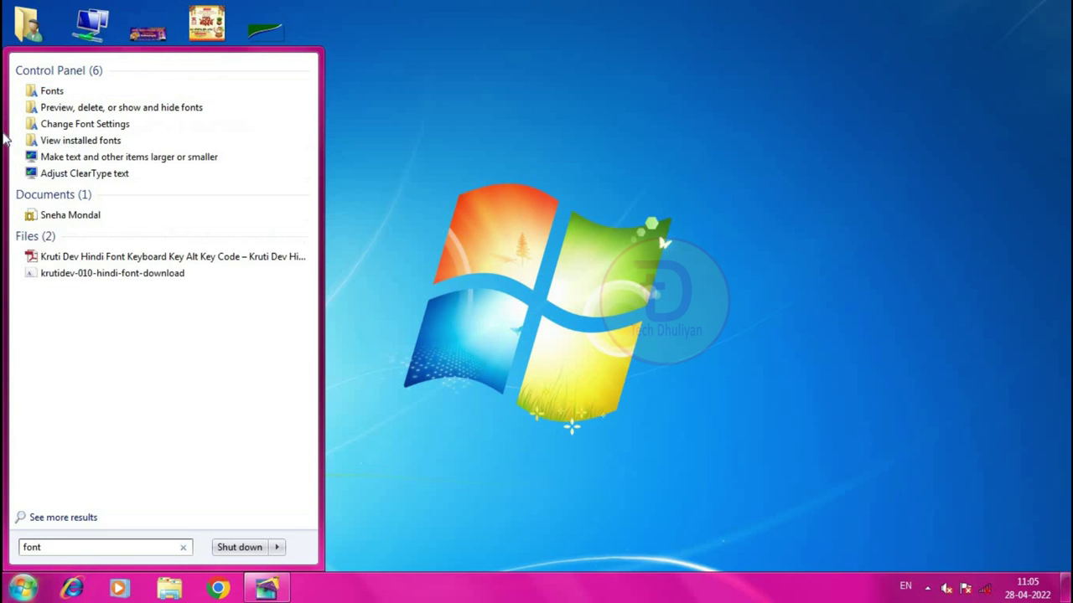
pyautogui.click(52, 92)
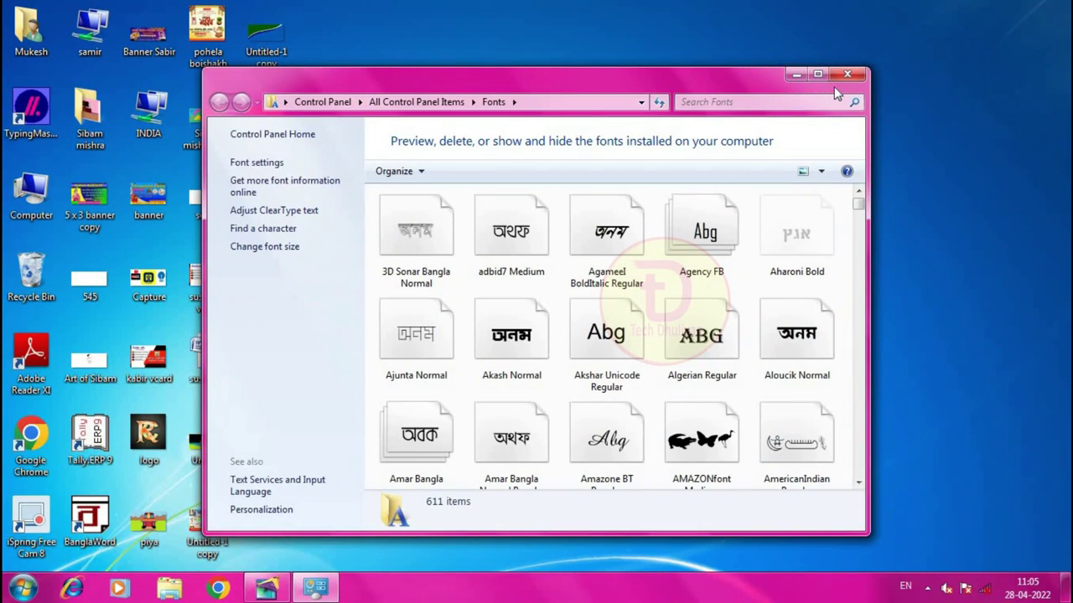
pyautogui.click(834, 76)
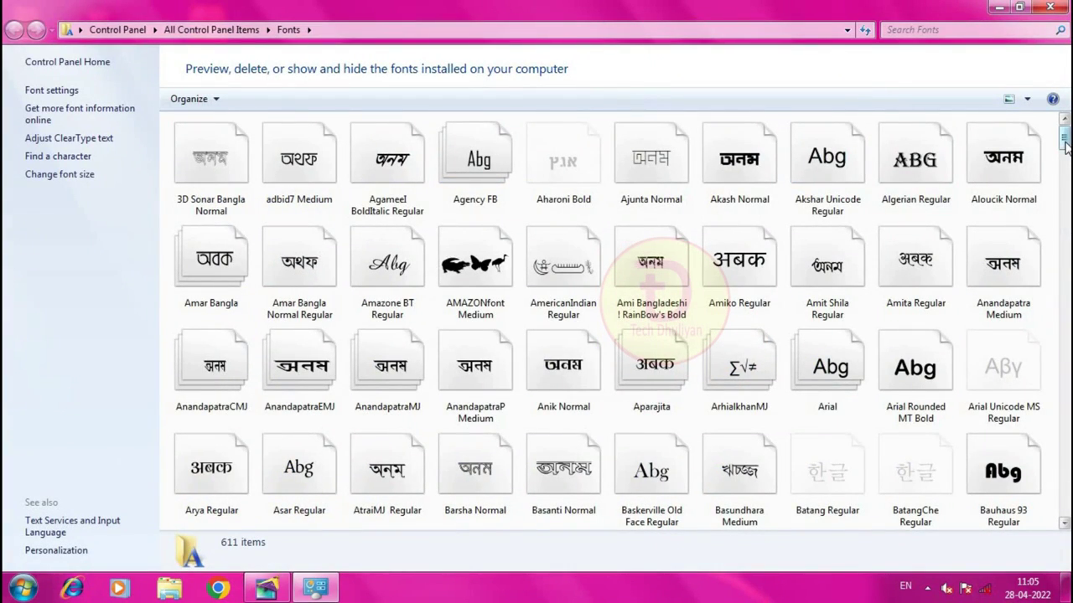
pyautogui.moveTo(1065, 145); pyautogui.dragTo(1063, 368)
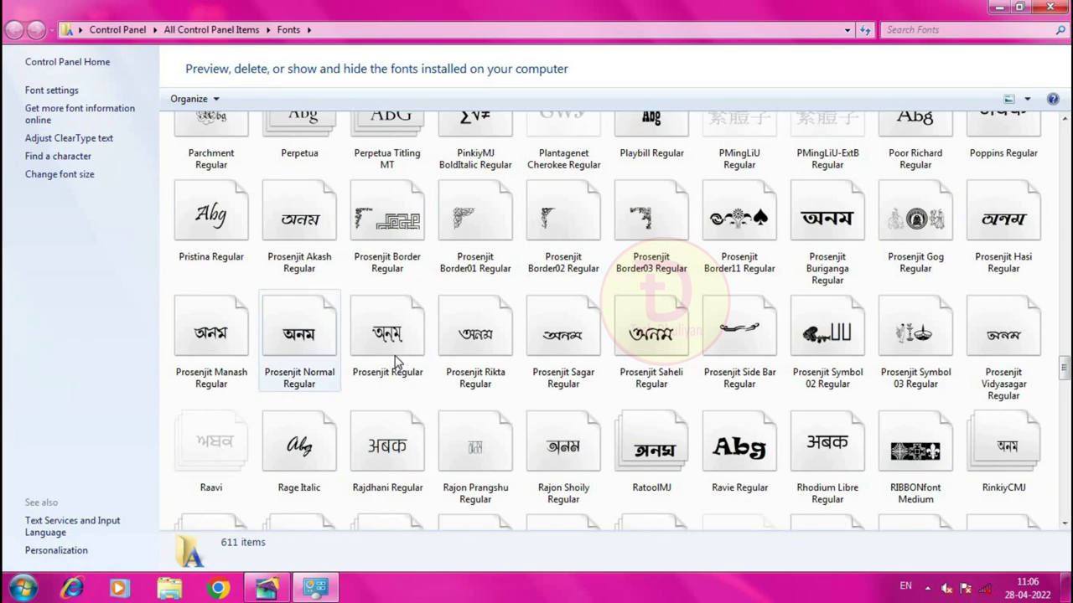
pyautogui.click(1049, 7)
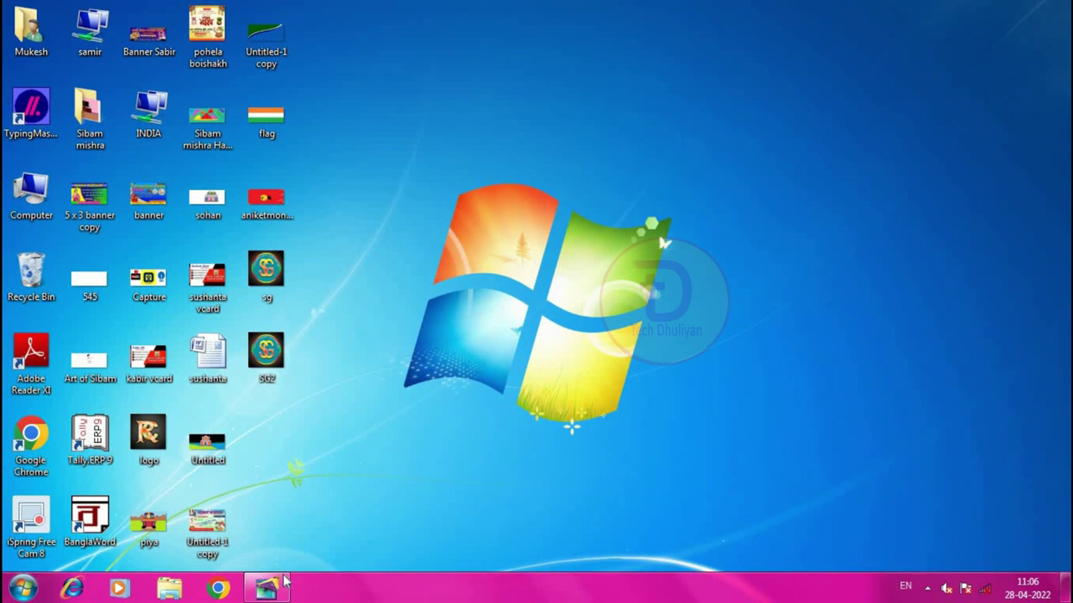
# Search Windows for the Fonts folder, open it again and maximize its window.
pyautogui.click(7, 588)
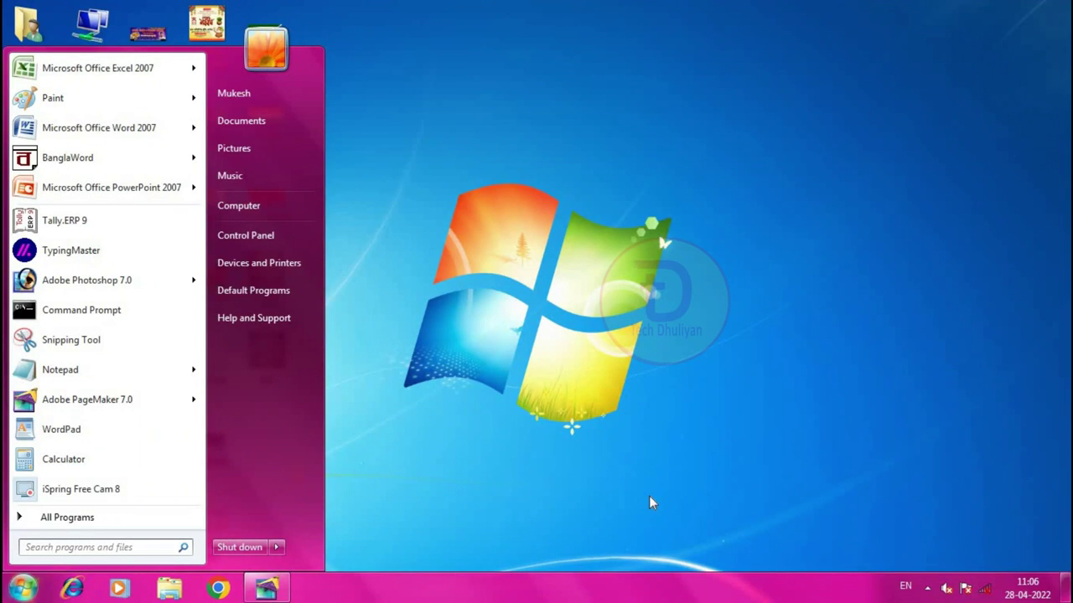
pyautogui.write('font')
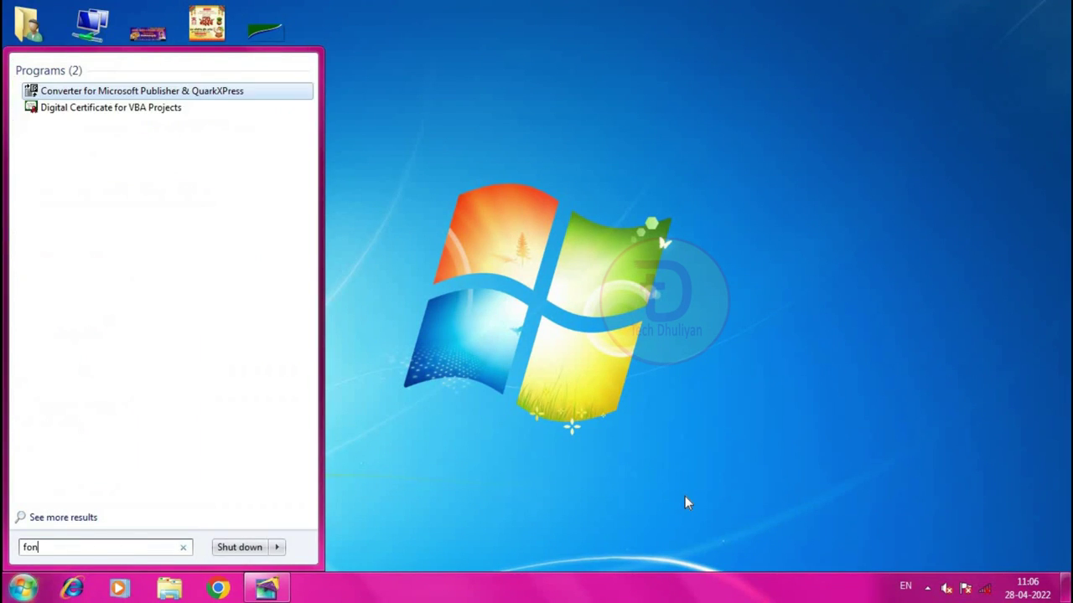
pyautogui.click(40, 90)
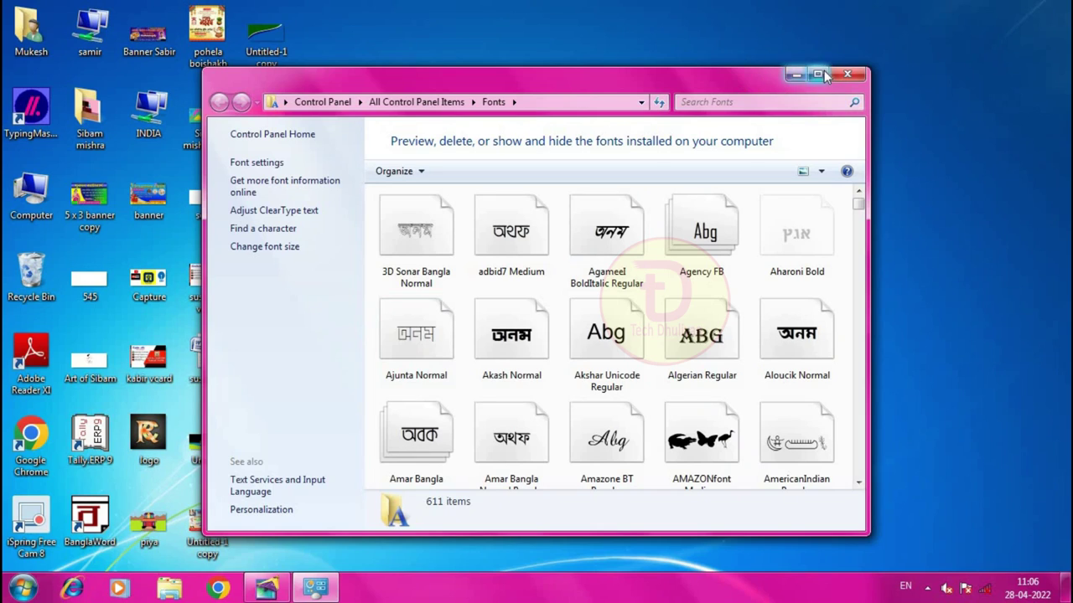
pyautogui.click(818, 74)
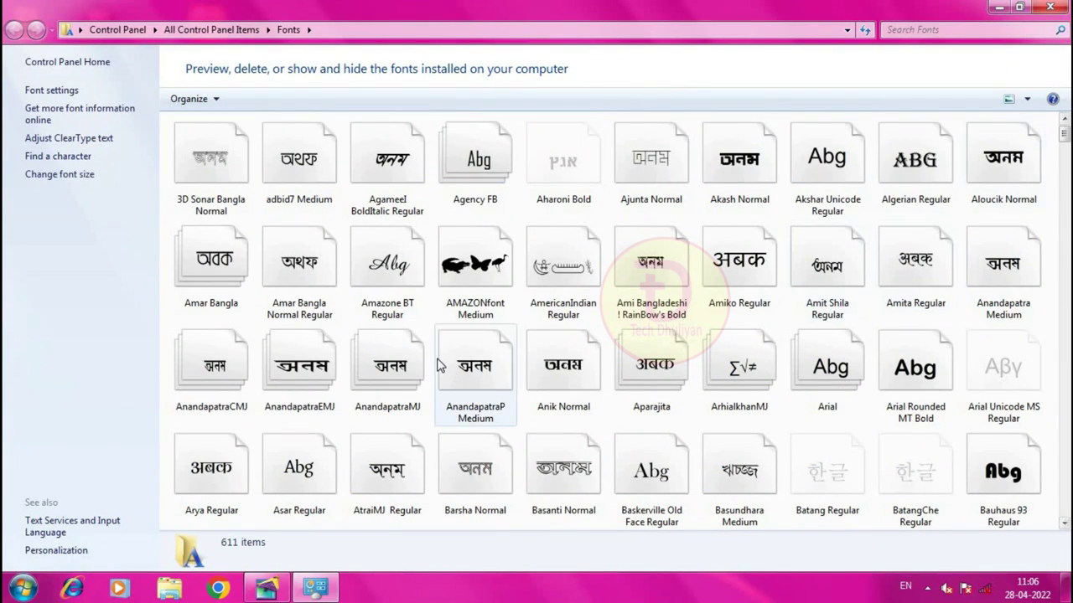
# Locate the Kruti Dev 010 Regular font among the installed fonts, then close the folder and return to PageMaker.
pyautogui.click(1063, 524)
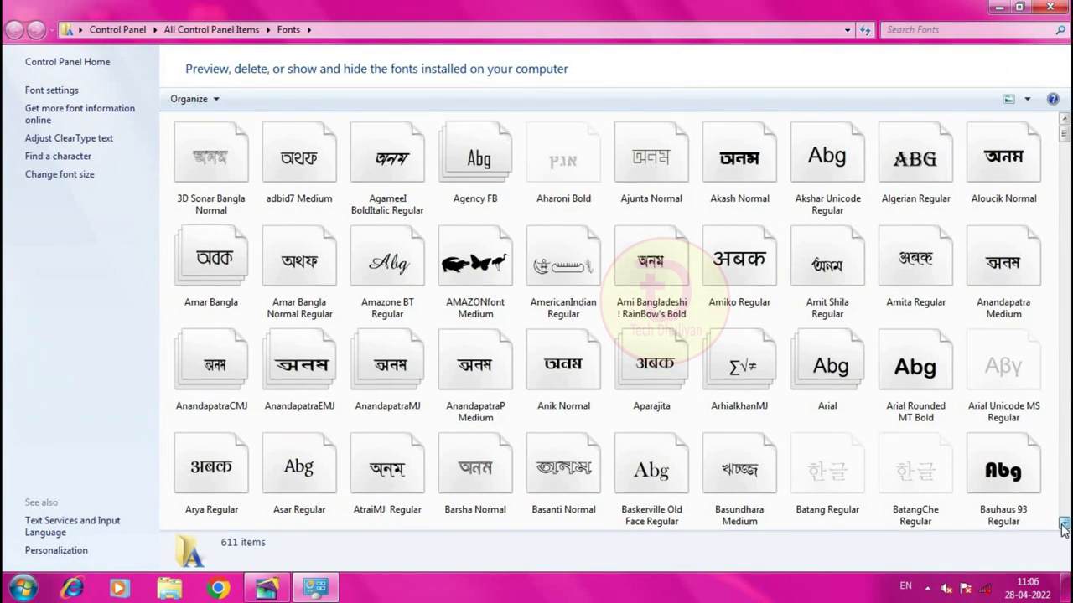
pyautogui.scroll(-3, 1062, 527)
pyautogui.scroll(-7, 1066, 237)
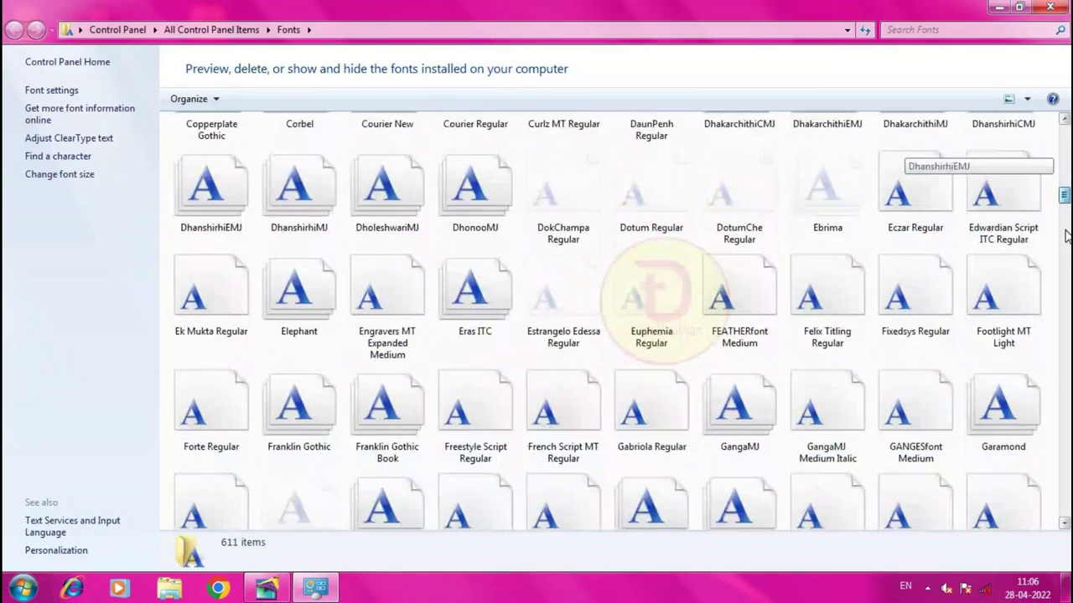
pyautogui.scroll(-10, 1066, 237)
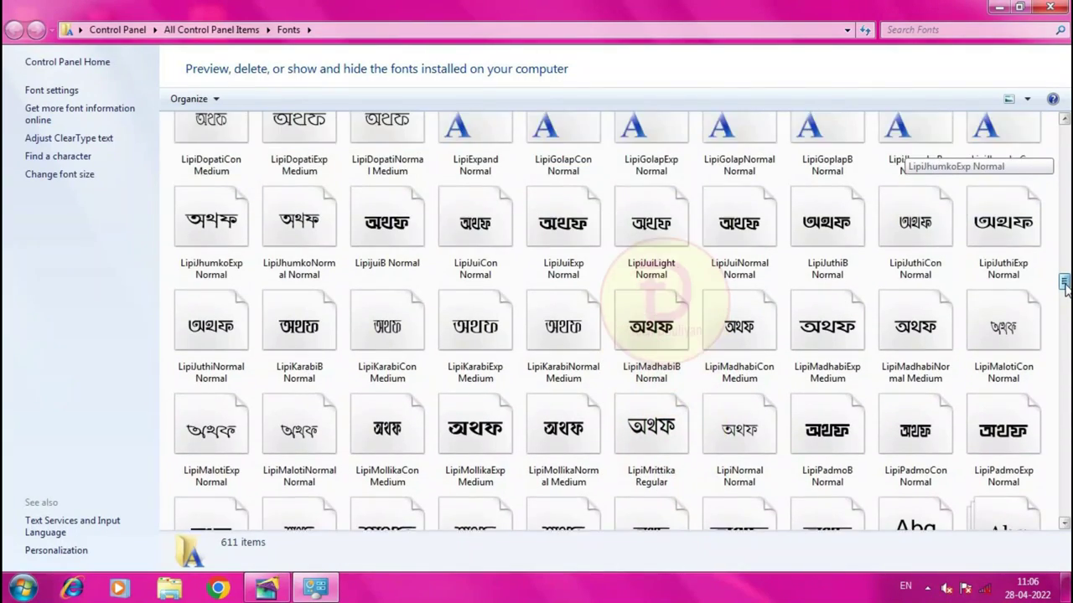
pyautogui.scroll(8, 1065, 285)
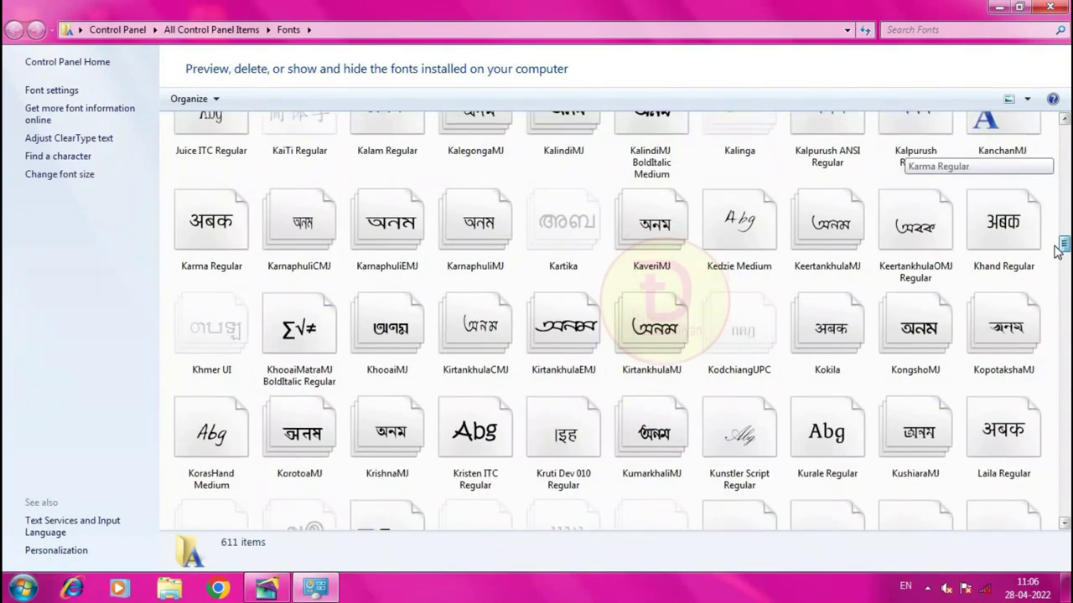
pyautogui.scroll(1, 1057, 251)
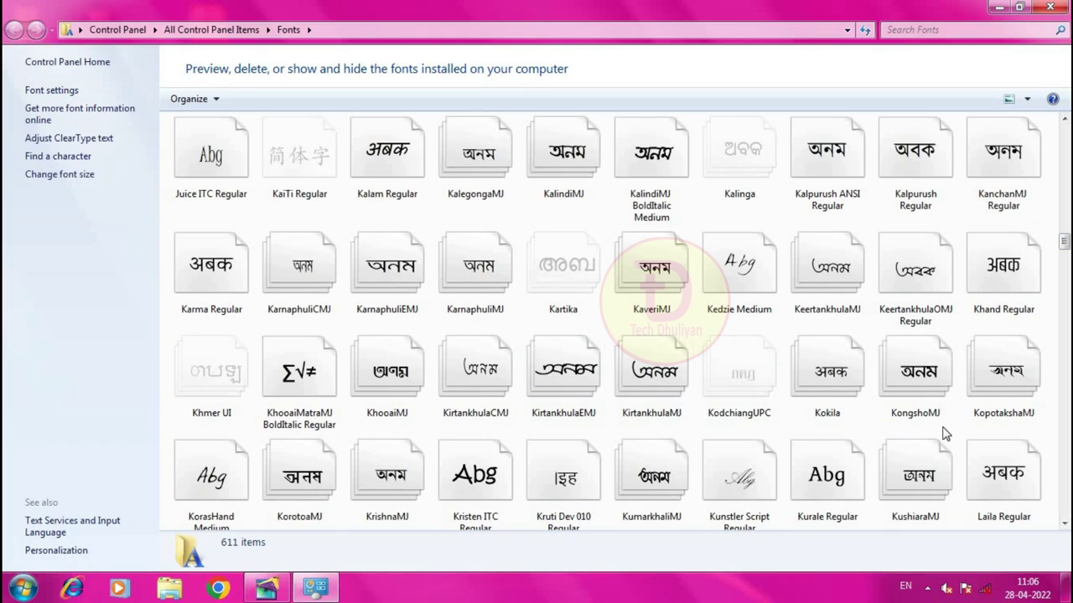
pyautogui.click(582, 486)
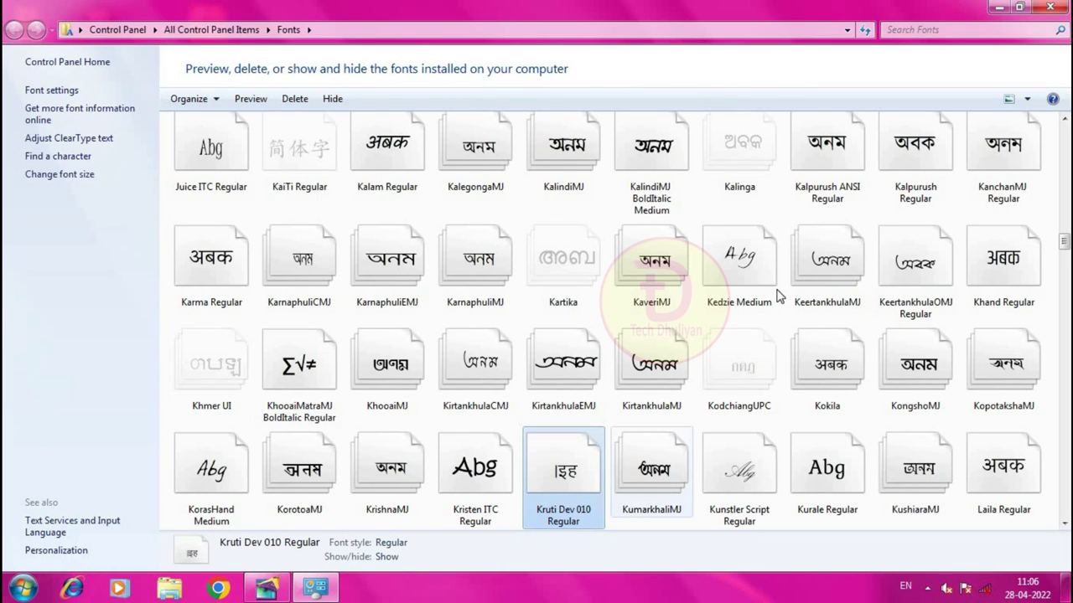
pyautogui.click(1050, 7)
pyautogui.click(266, 588)
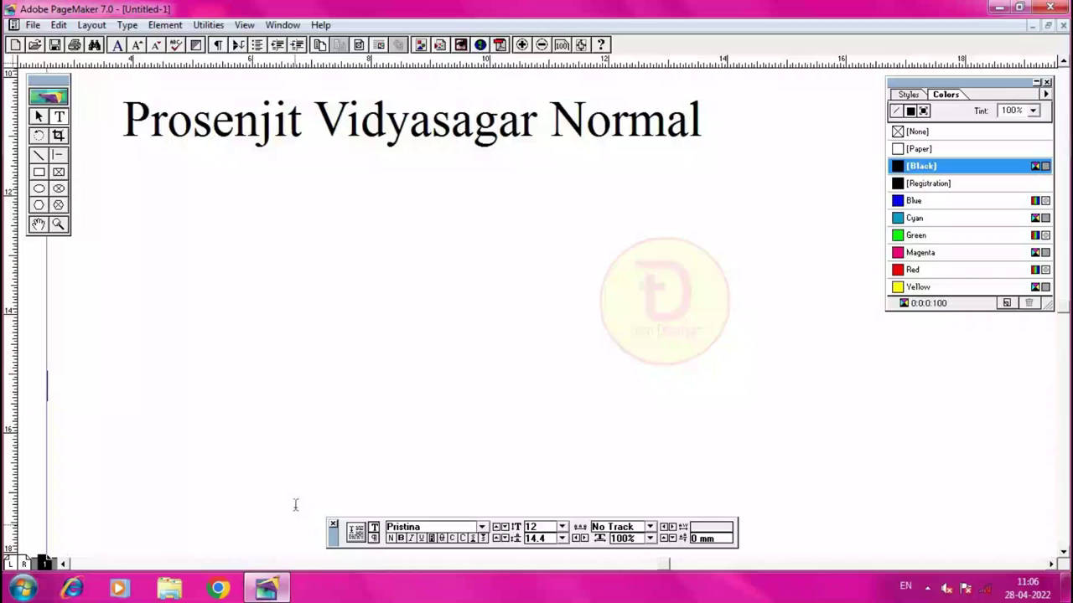
# Check the text font choices around the names beginning with Kr for the Kruti Dev font.
pyautogui.click(482, 527)
pyautogui.click(482, 466)
pyautogui.moveTo(482, 468); pyautogui.dragTo(484, 517)
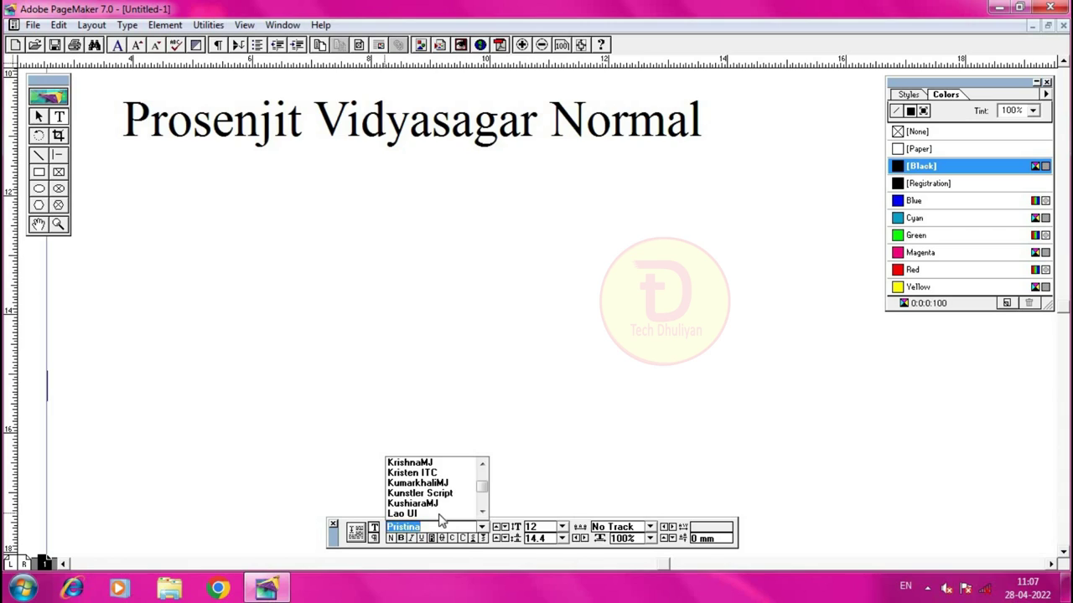
pyautogui.click(490, 533)
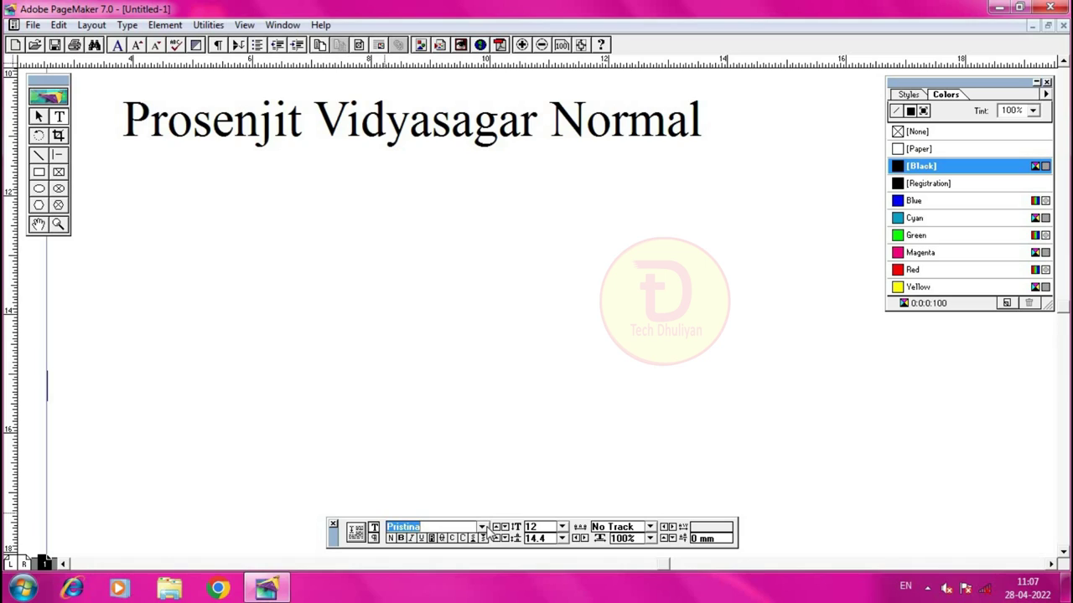
pyautogui.click(482, 528)
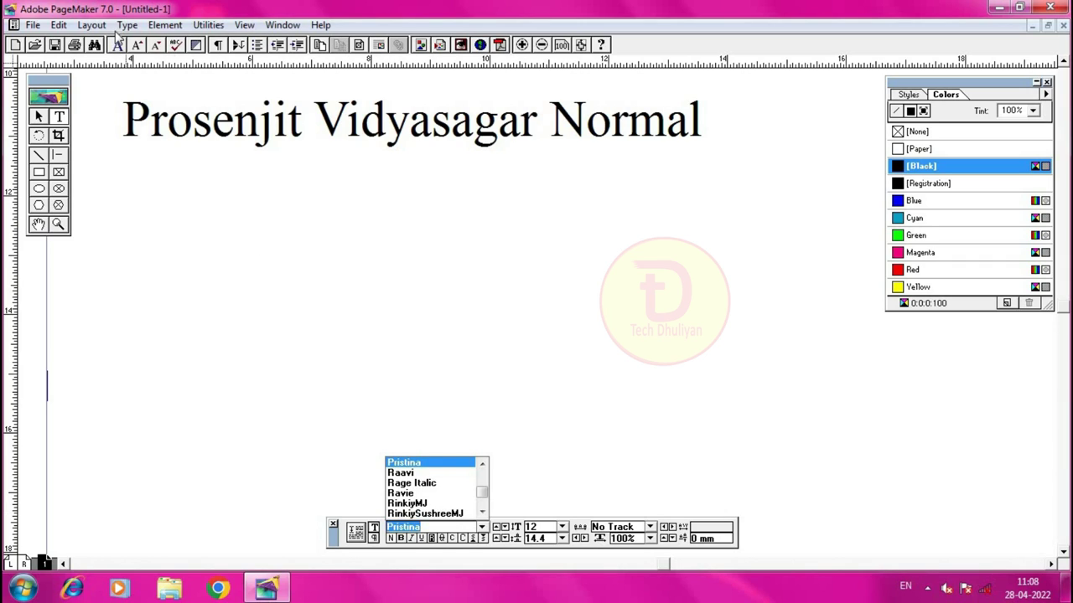
# Look through the available text fonts from the start of the full font list onward, and dismiss the Windows colour scheme prompt.
pyautogui.click(129, 25)
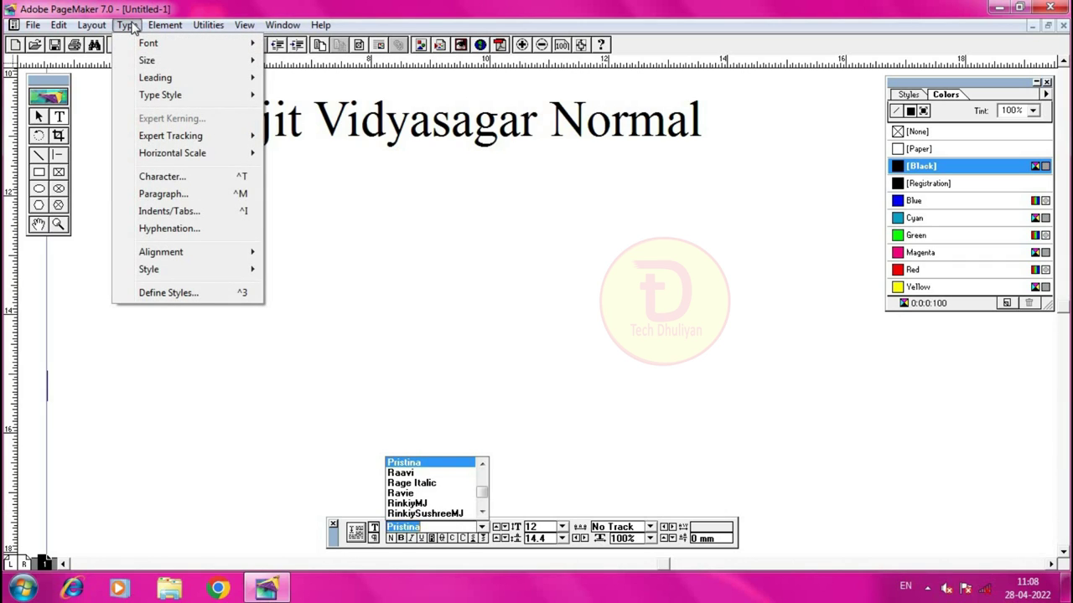
pyautogui.moveTo(134, 46)
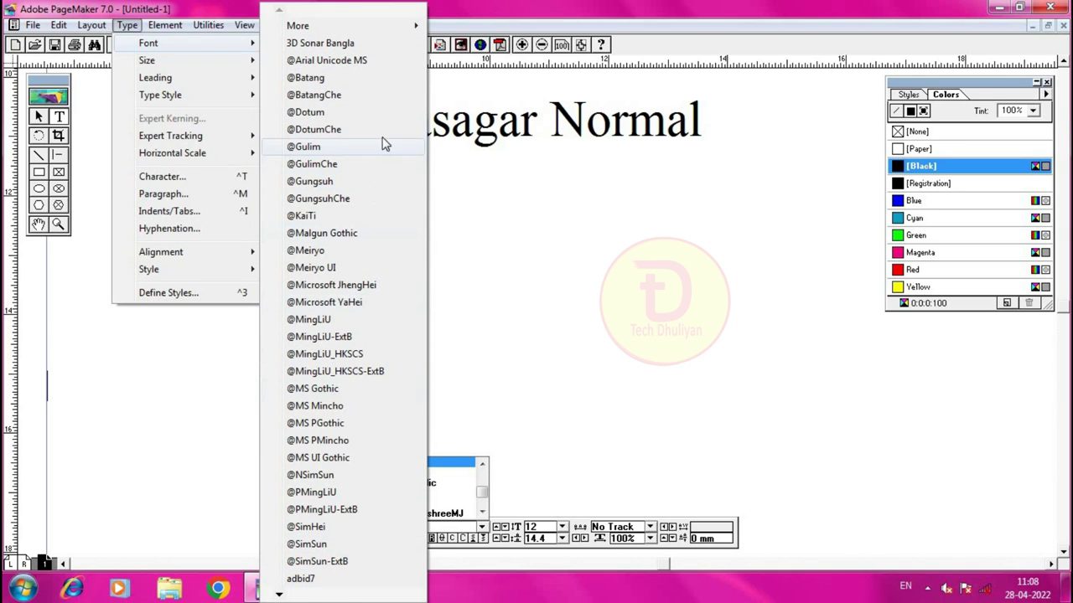
pyautogui.moveTo(360, 26)
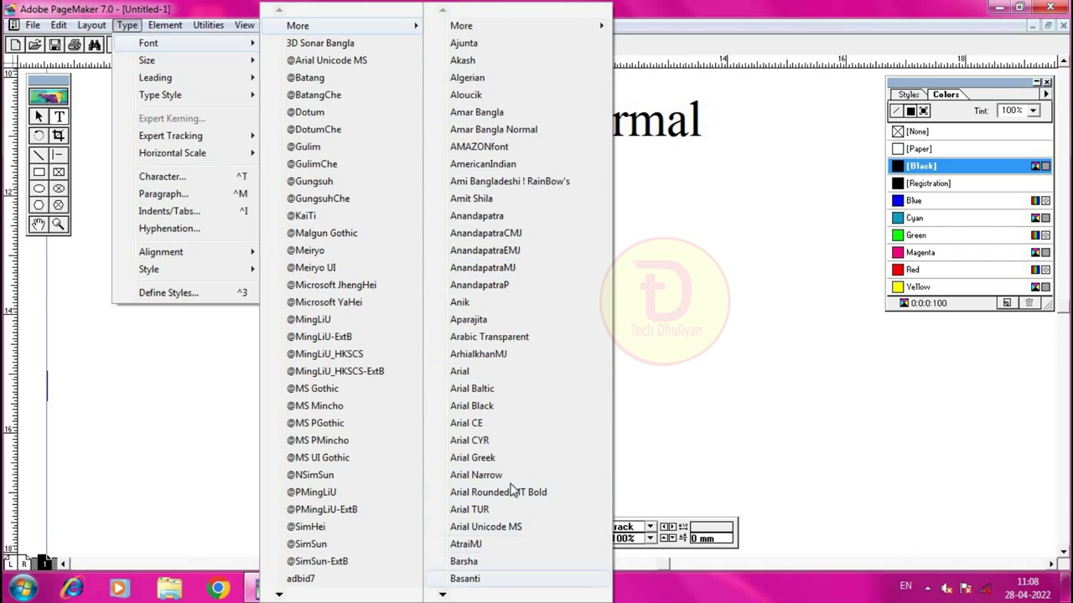
pyautogui.moveTo(493, 26)
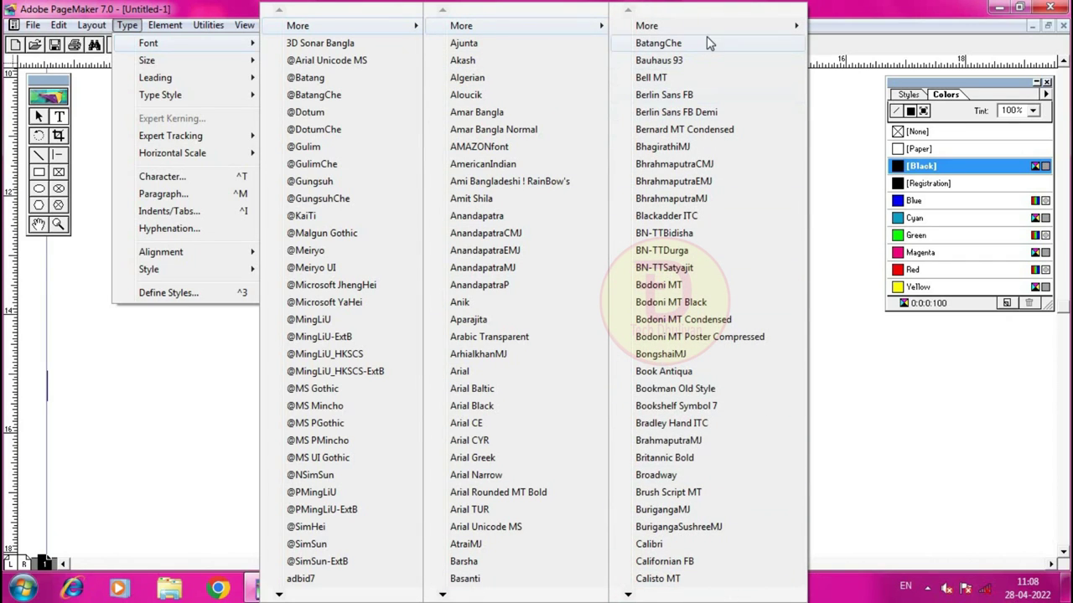
pyautogui.moveTo(710, 33)
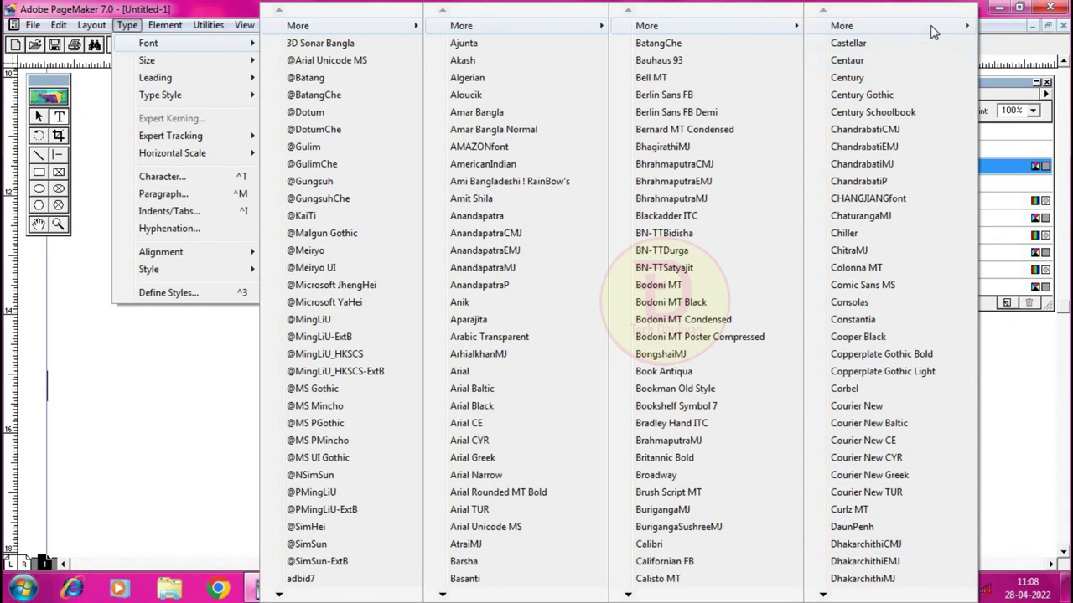
pyautogui.moveTo(933, 31)
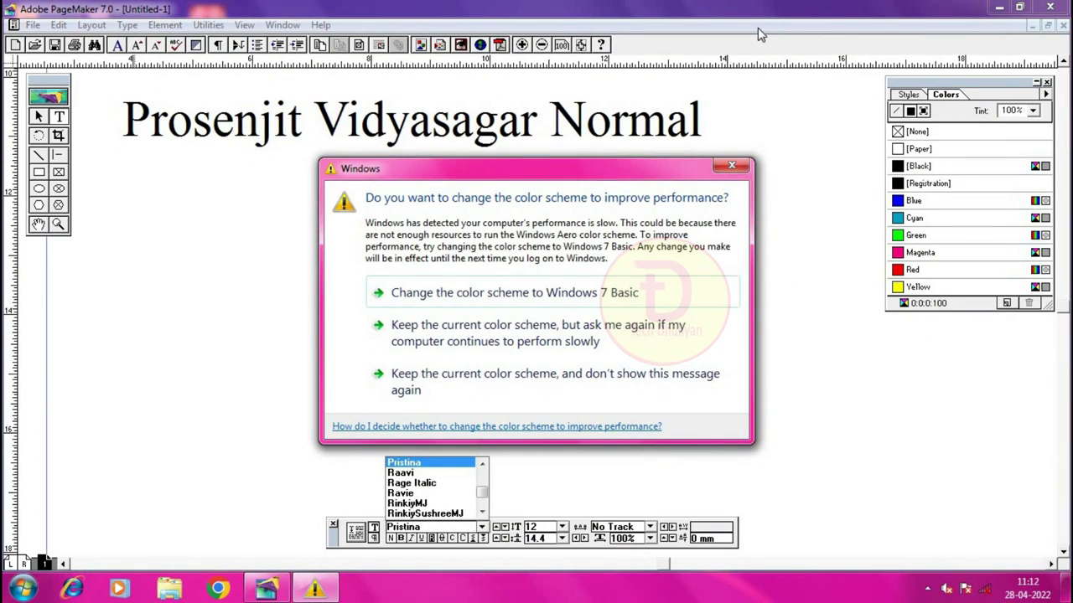
pyautogui.click(738, 165)
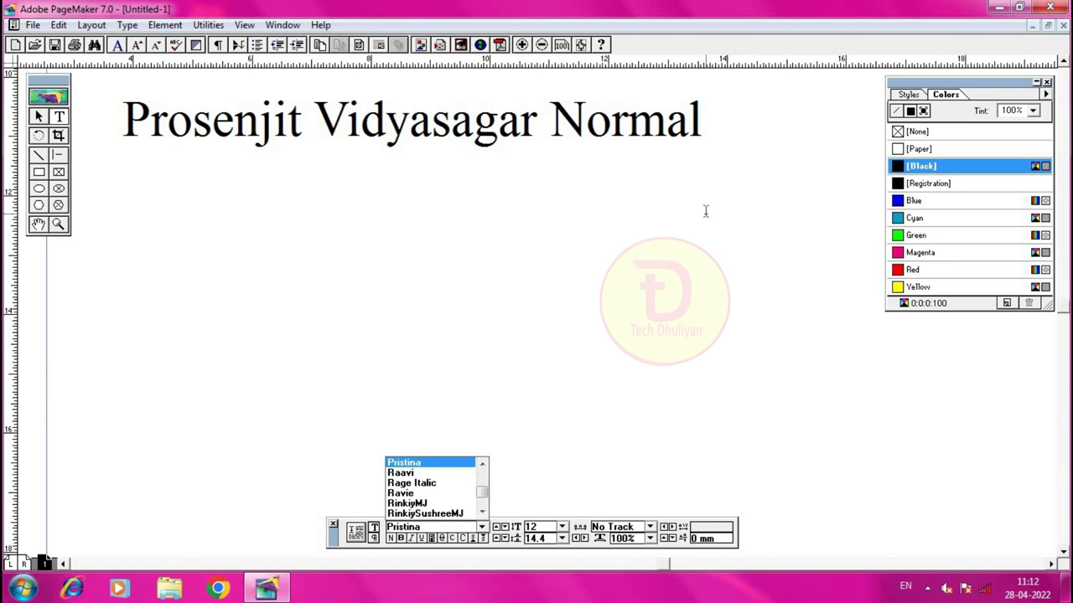
# Minimize PageMaker, search Windows for the Fonts folder, open it and maximize its window.
pyautogui.click(998, 7)
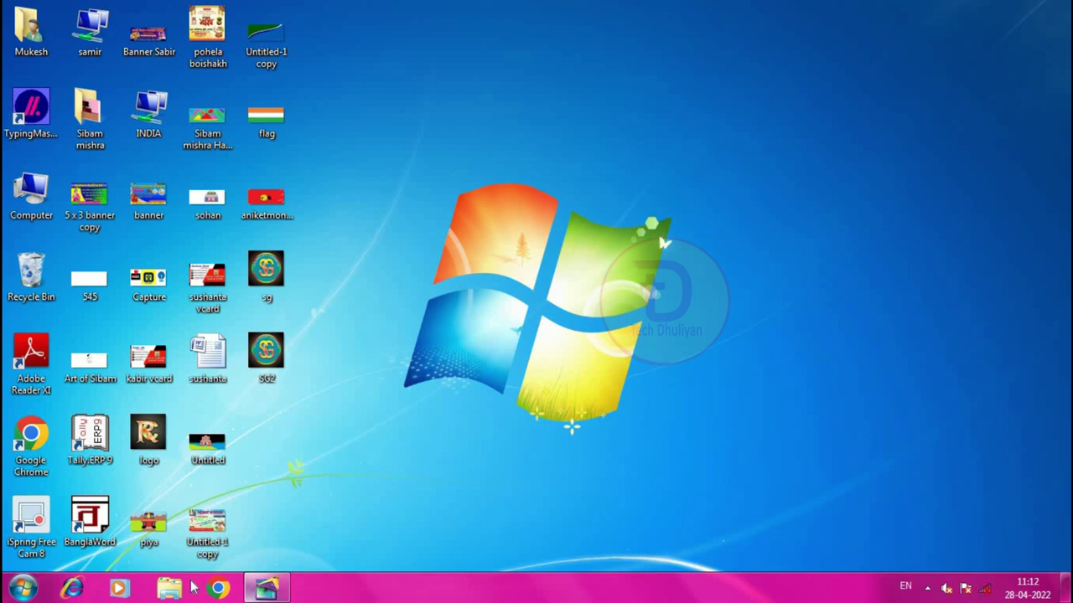
pyautogui.click(20, 588)
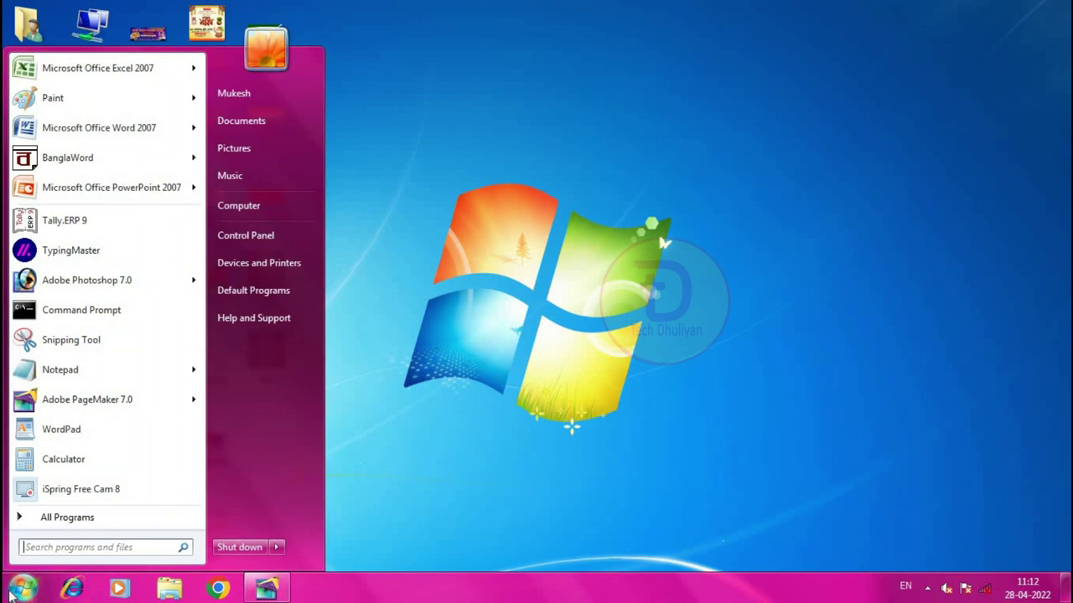
pyautogui.write('font')
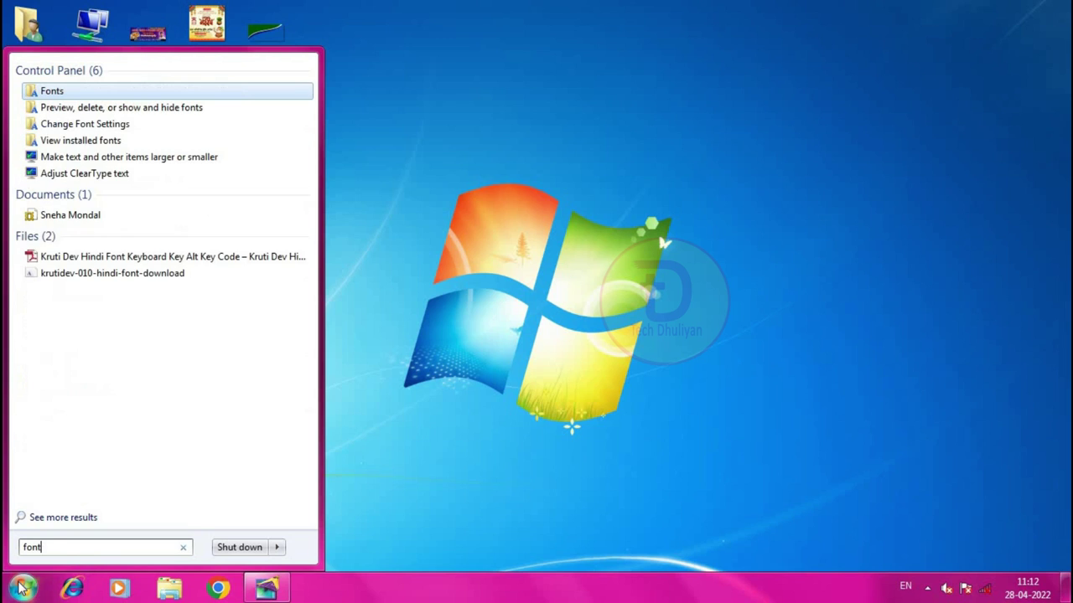
pyautogui.click(56, 97)
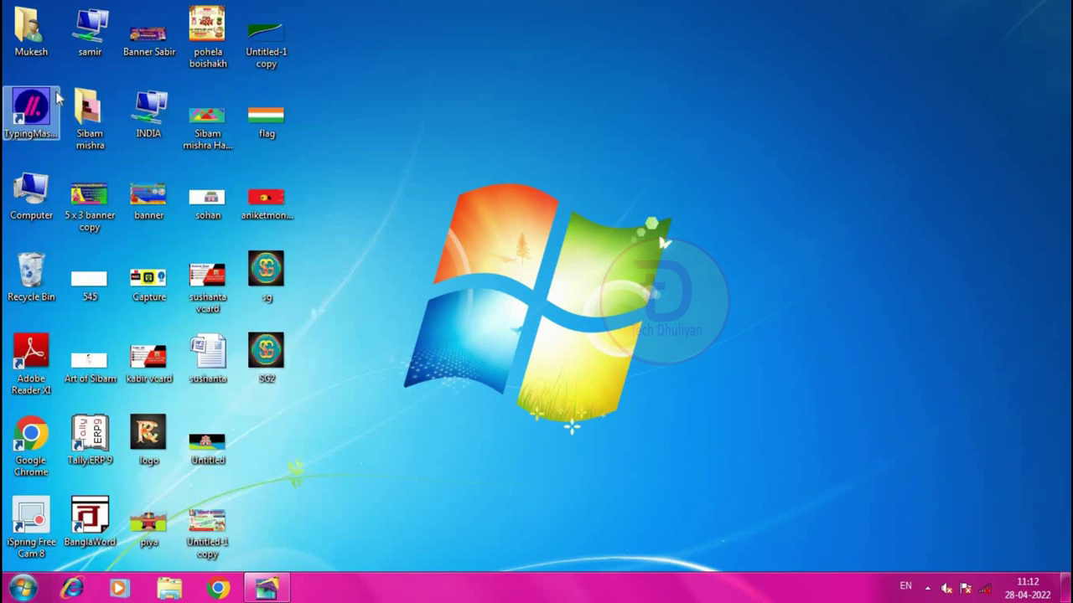
pyautogui.doubleClick(566, 80)
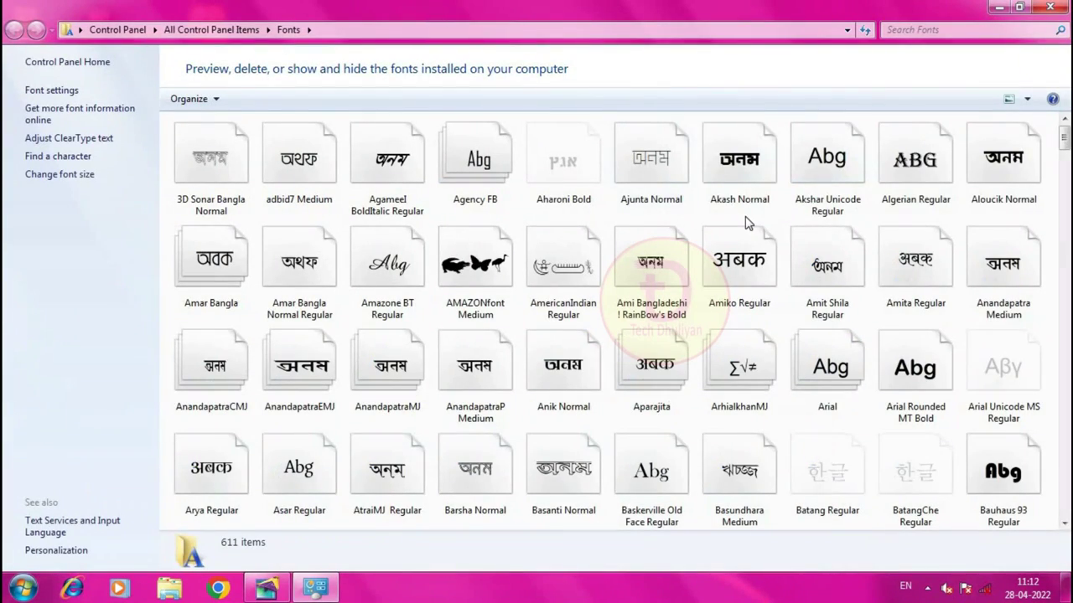
# Select the installed fonts from STLAWRENCEfont Medium through STM-BNP-Kripa, leaving Stencil Regular out of the selection.
pyautogui.click(1064, 523)
pyautogui.click(1064, 522)
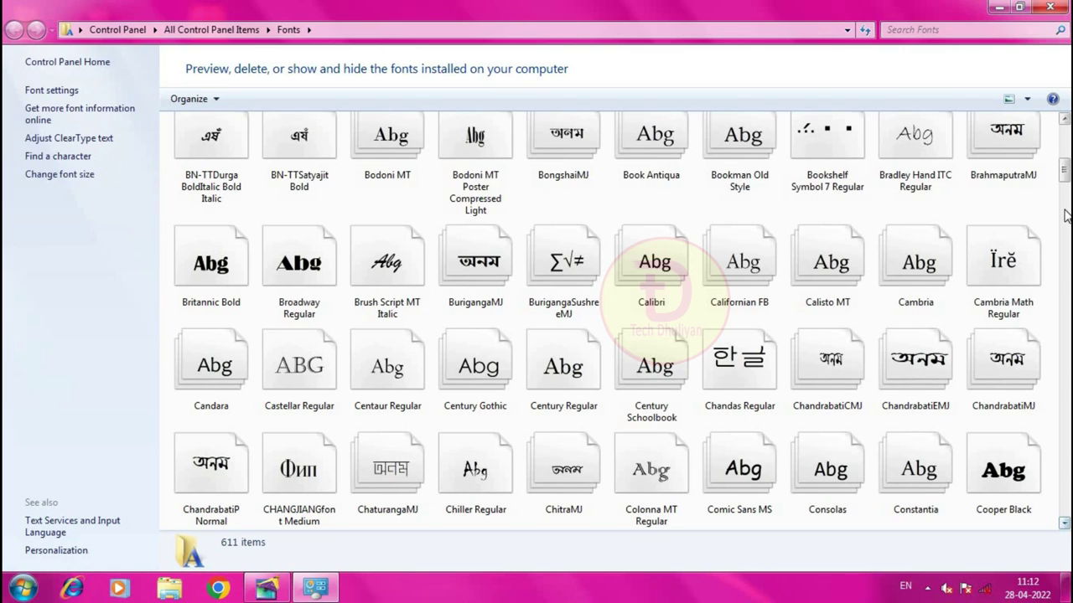
pyautogui.moveTo(1064, 172); pyautogui.dragTo(1062, 471)
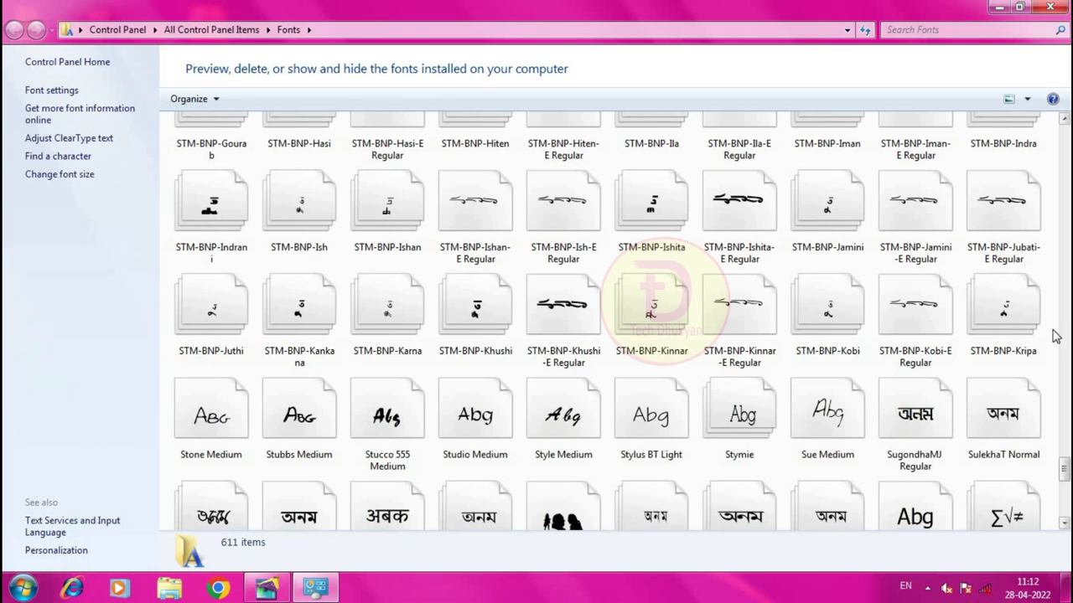
pyautogui.moveTo(1056, 332); pyautogui.dragTo(187, 371)
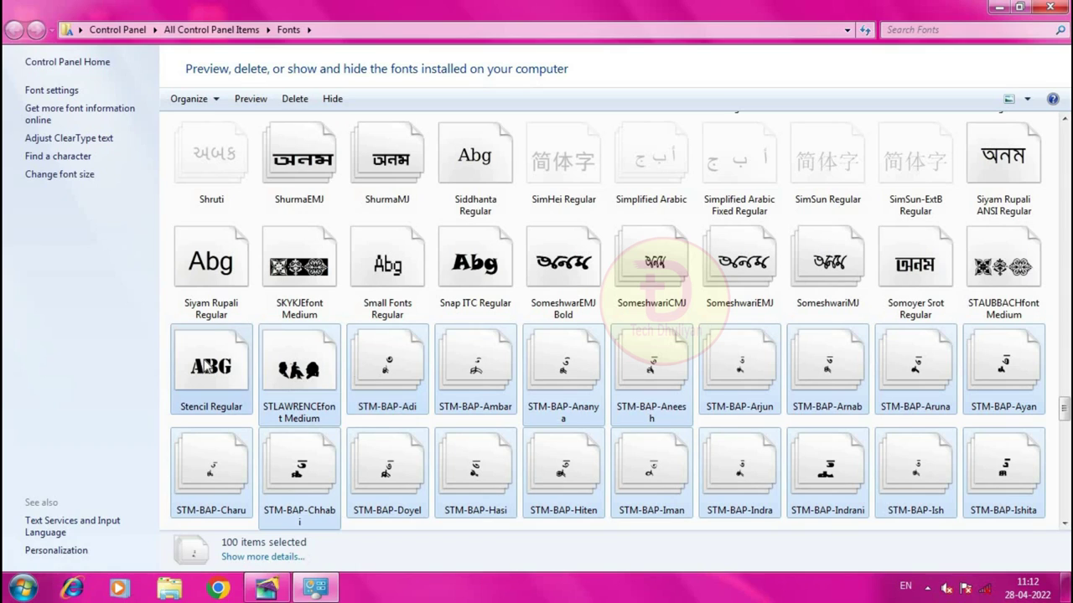
pyautogui.keyDown('ctrl'); pyautogui.click(209, 366); pyautogui.keyUp('ctrl')
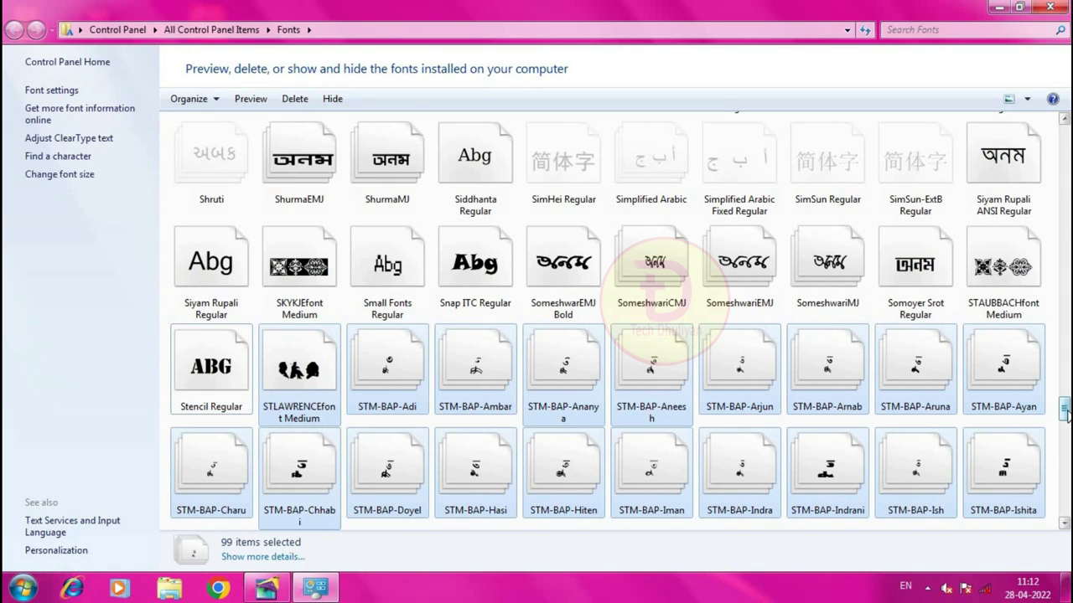
# Add the dimmed SimSun-ExtB, SimSun, Simplified Arabic Fixed, Simplified Arabic, SimHei and Shruti fonts to the selection.
pyautogui.scroll(3, 922, 394)
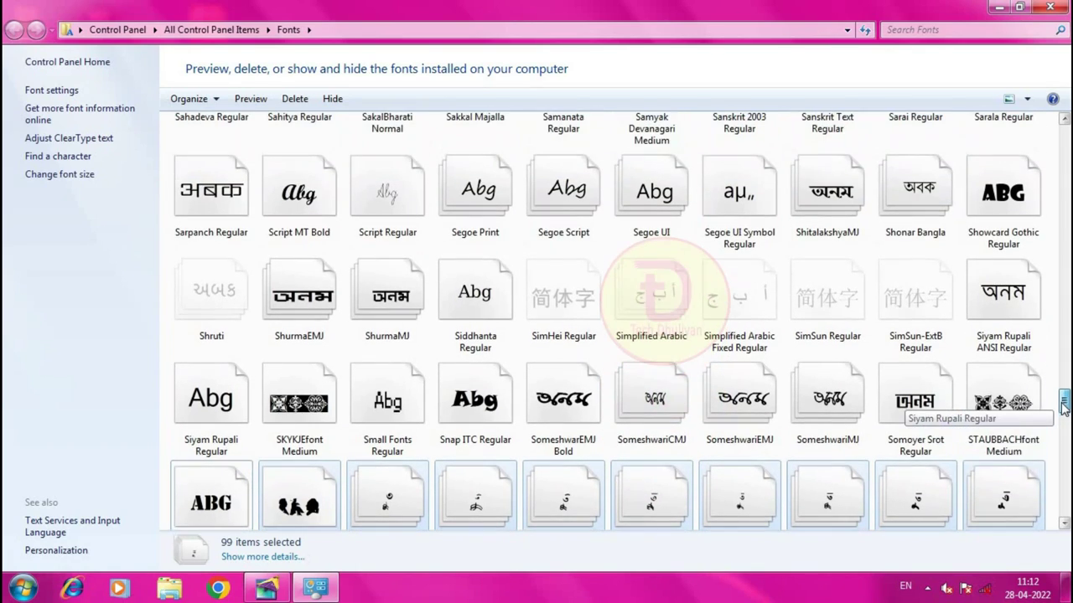
pyautogui.keyDown('ctrl'); pyautogui.click(927, 306); pyautogui.keyUp('ctrl')
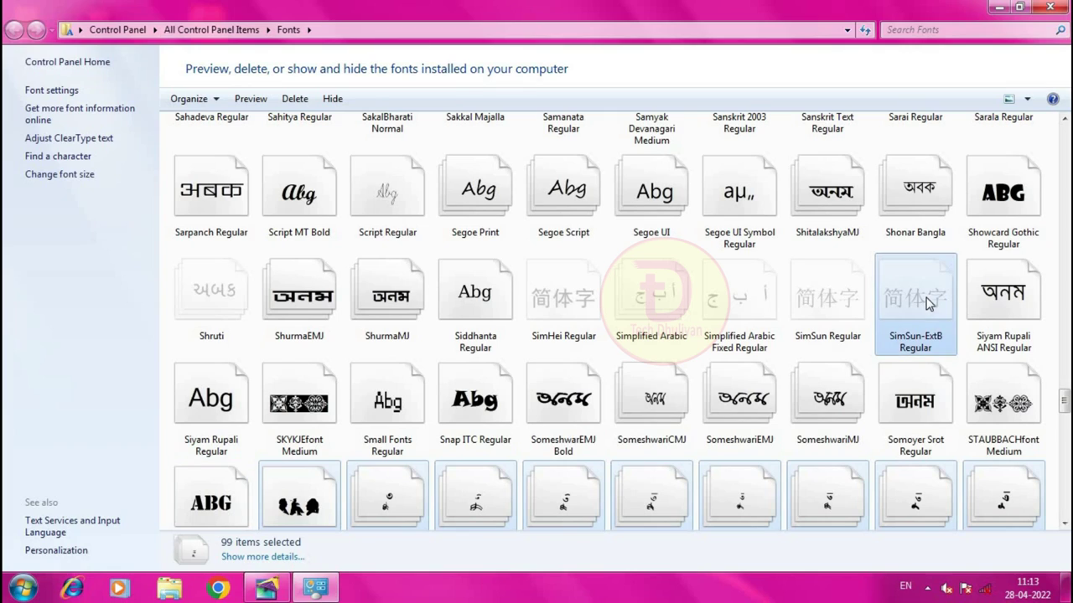
pyautogui.keyDown('ctrl'); pyautogui.click(845, 303); pyautogui.keyUp('ctrl')
pyautogui.keyDown('ctrl'); pyautogui.click(739, 298); pyautogui.keyUp('ctrl')
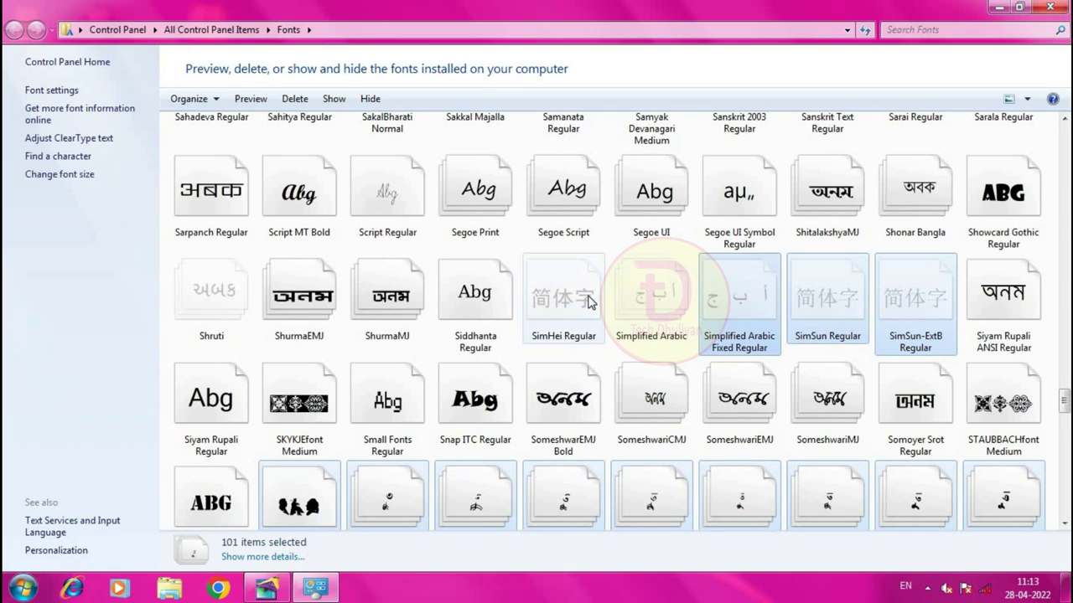
pyautogui.keyDown('ctrl'); pyautogui.click(652, 297); pyautogui.keyUp('ctrl')
pyautogui.keyDown('ctrl'); pyautogui.click(578, 300); pyautogui.keyUp('ctrl')
pyautogui.keyDown('ctrl'); pyautogui.click(194, 285); pyautogui.keyUp('ctrl')
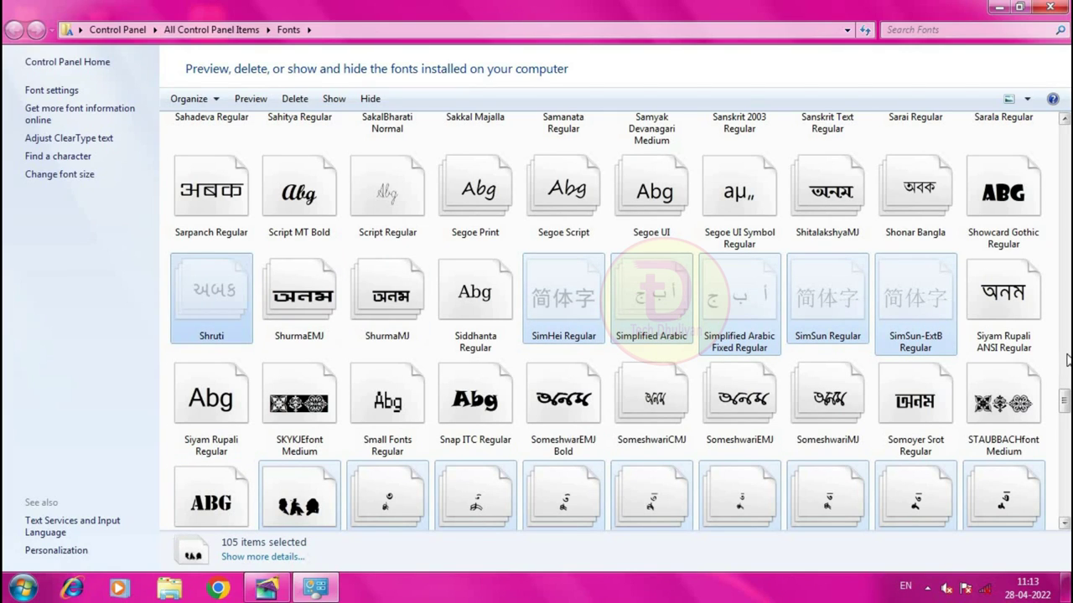
# Add the dimmed Sakkal Majalla, Rod, Raavi, PMingLiU-ExtB and PMingLiU fonts to the selection.
pyautogui.moveTo(1064, 405); pyautogui.dragTo(1064, 386)
pyautogui.keyDown('ctrl'); pyautogui.click(494, 357); pyautogui.keyUp('ctrl')
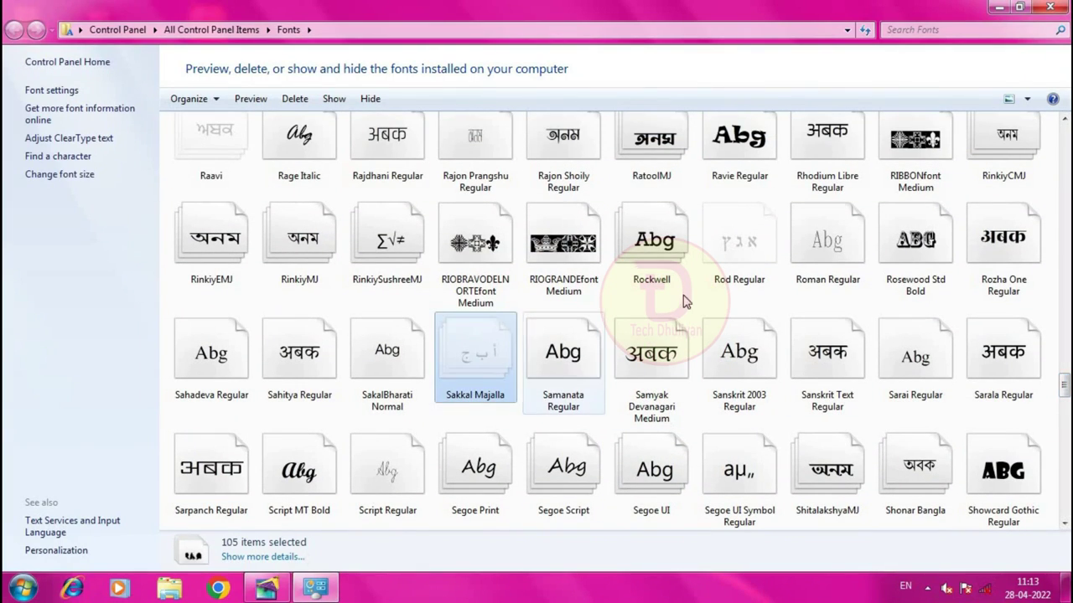
pyautogui.keyDown('ctrl'); pyautogui.click(737, 252); pyautogui.keyUp('ctrl')
pyautogui.moveTo(1065, 398); pyautogui.dragTo(1065, 374)
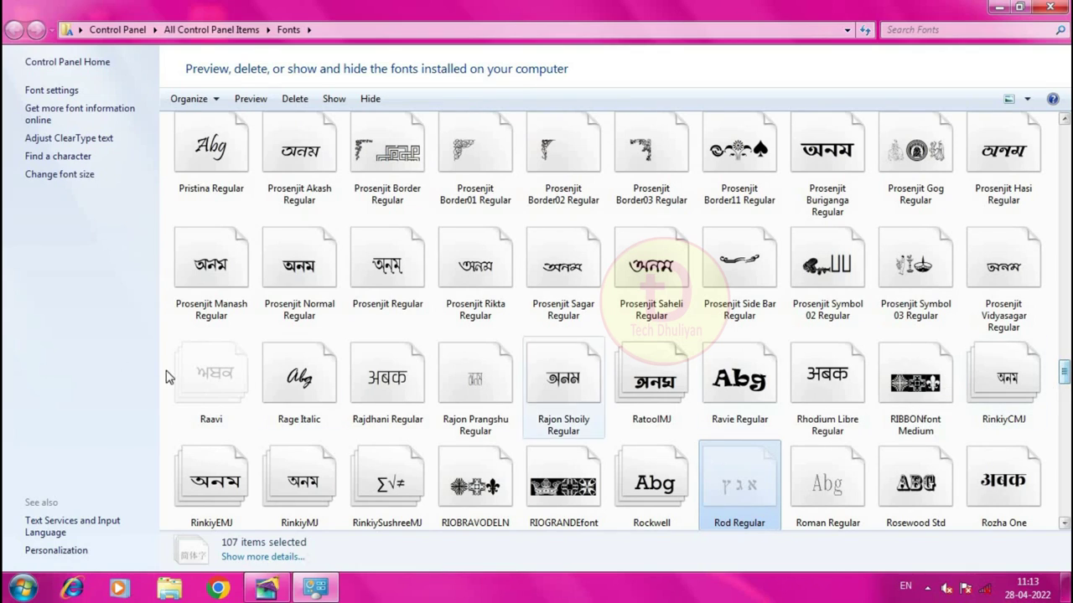
pyautogui.keyDown('ctrl'); pyautogui.click(211, 377); pyautogui.keyUp('ctrl')
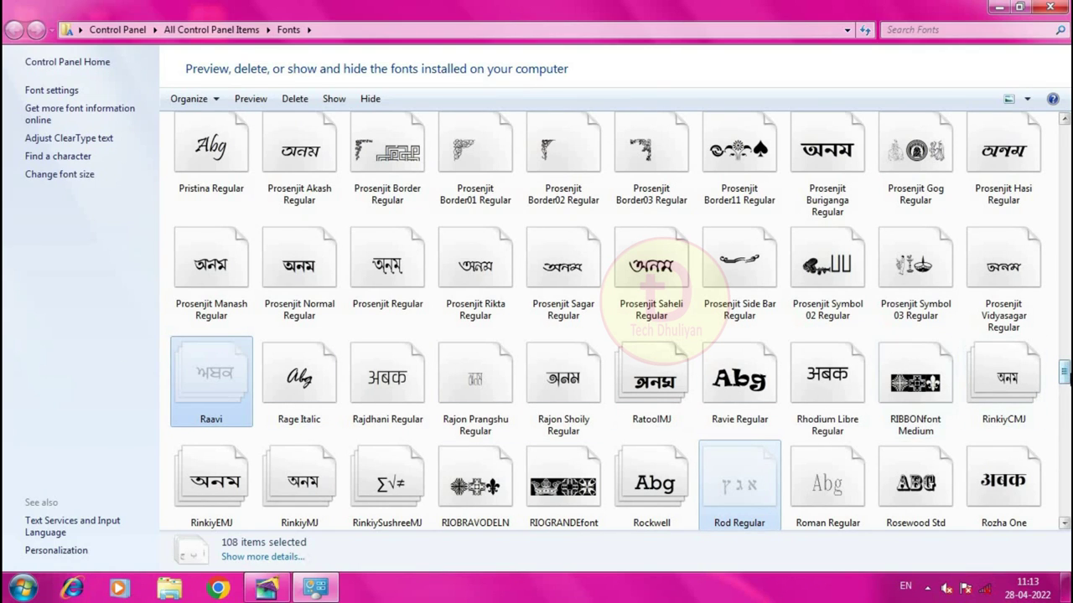
pyautogui.moveTo(1065, 378); pyautogui.dragTo(1065, 351)
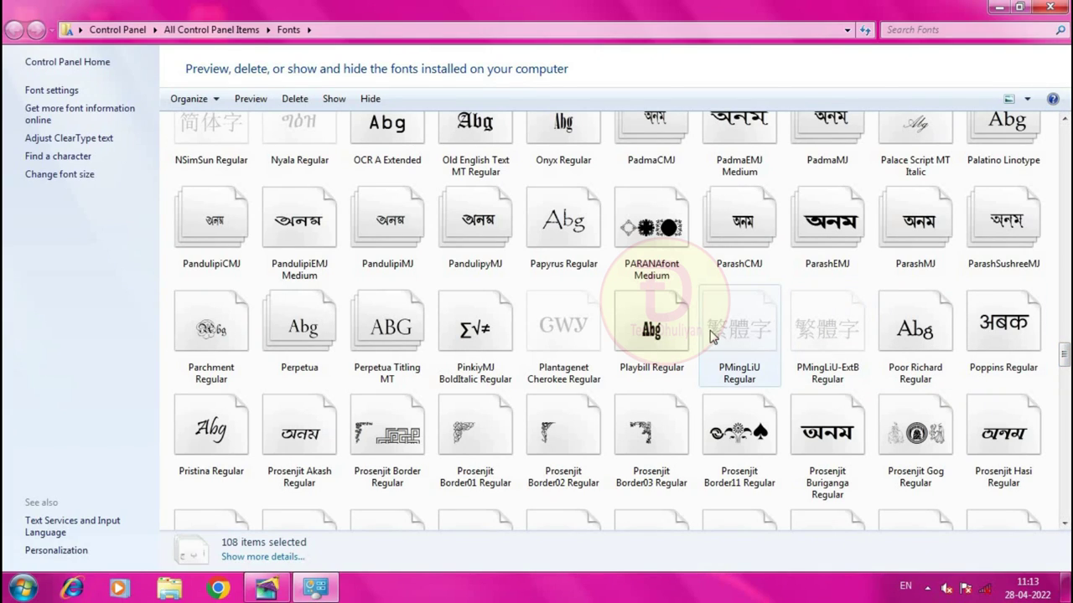
pyautogui.keyDown('ctrl'); pyautogui.click(830, 334); pyautogui.keyUp('ctrl')
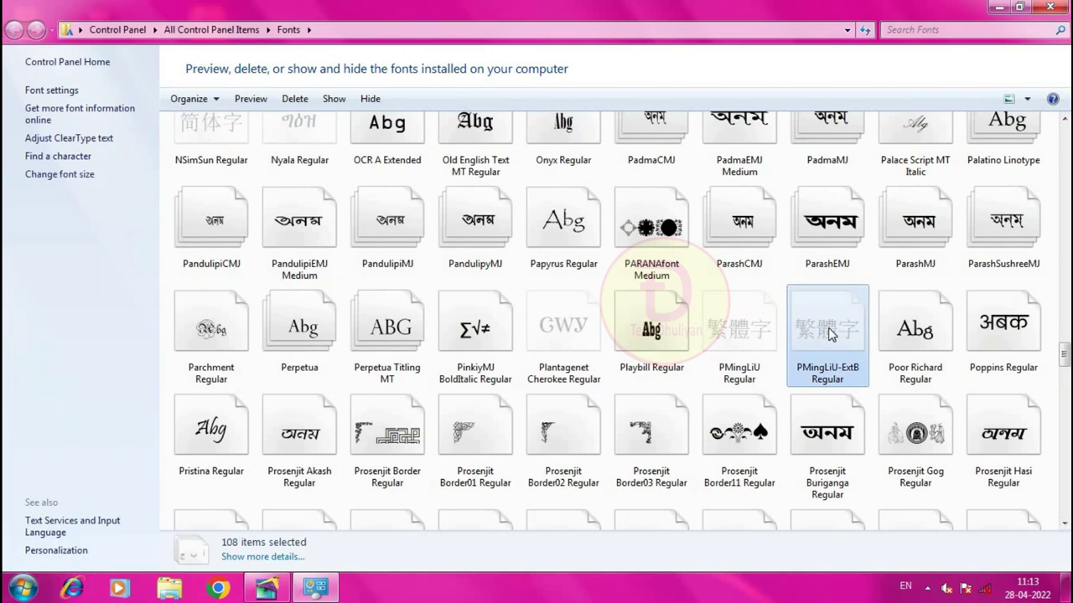
pyautogui.keyDown('ctrl'); pyautogui.click(729, 331); pyautogui.keyUp('ctrl')
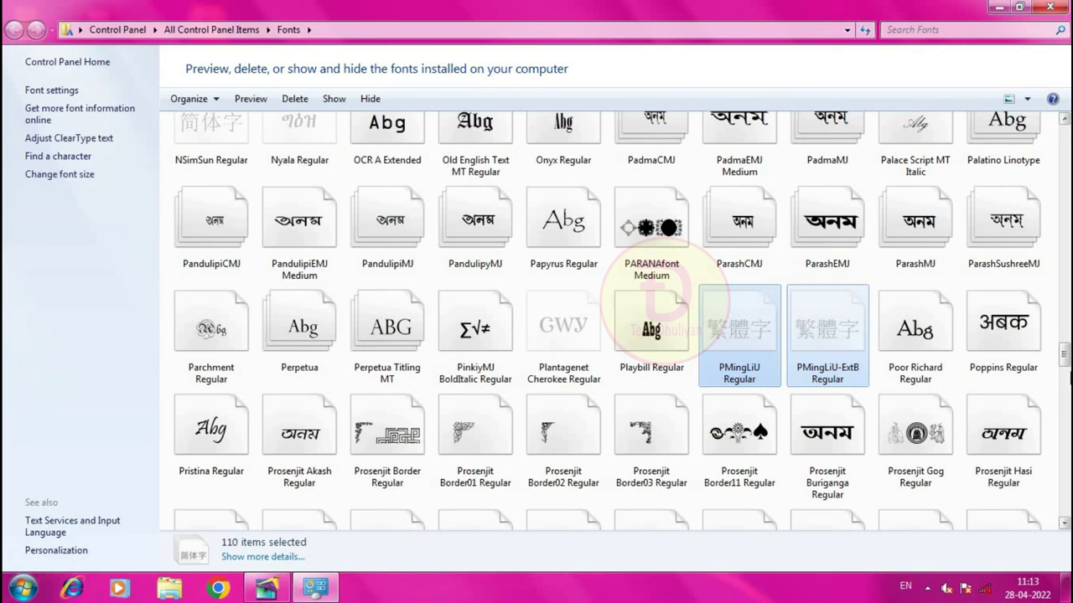
# Add the dimmed NSimSun, Nyala, MS UI Gothic, MV Boli and Narkisim fonts to the selection.
pyautogui.scroll(3, 1064, 356)
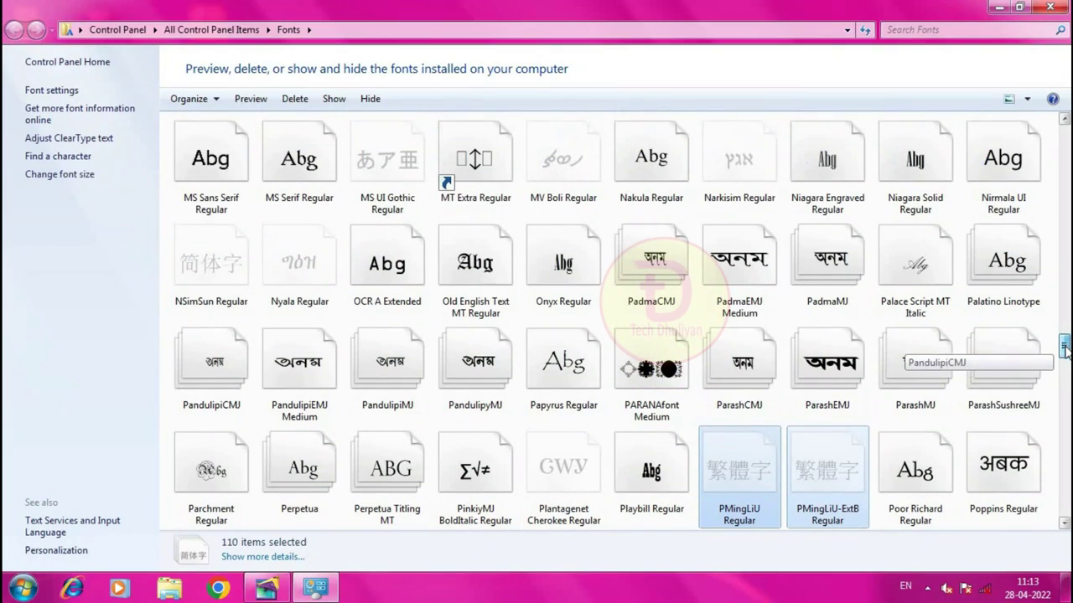
pyautogui.keyDown('ctrl'); pyautogui.click(213, 265); pyautogui.keyUp('ctrl')
pyautogui.keyDown('ctrl'); pyautogui.click(281, 270); pyautogui.keyUp('ctrl')
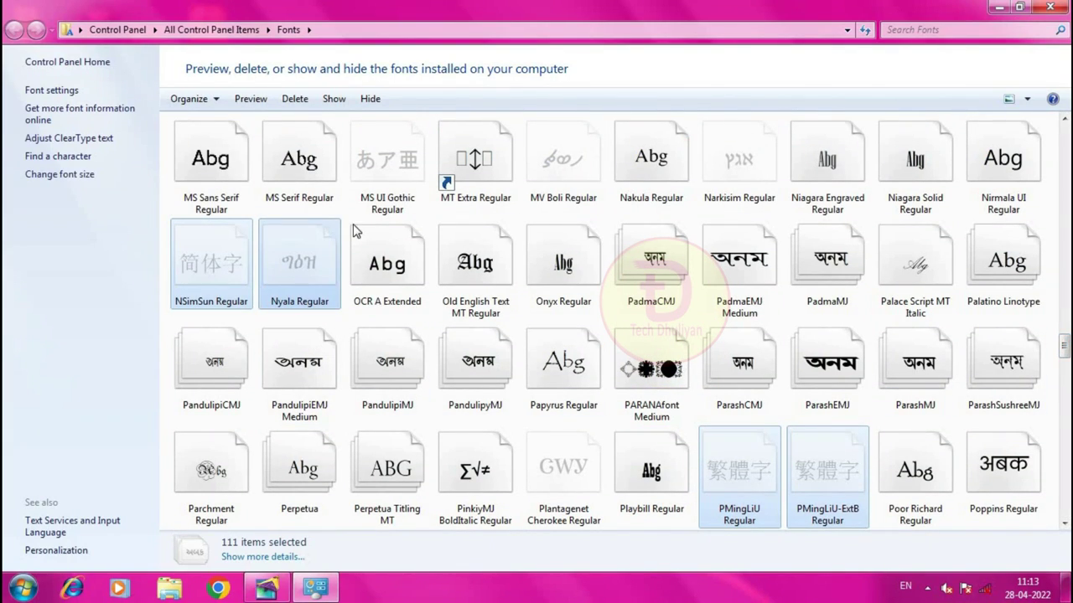
pyautogui.keyDown('ctrl'); pyautogui.click(374, 172); pyautogui.keyUp('ctrl')
pyautogui.keyDown('ctrl'); pyautogui.click(558, 164); pyautogui.keyUp('ctrl')
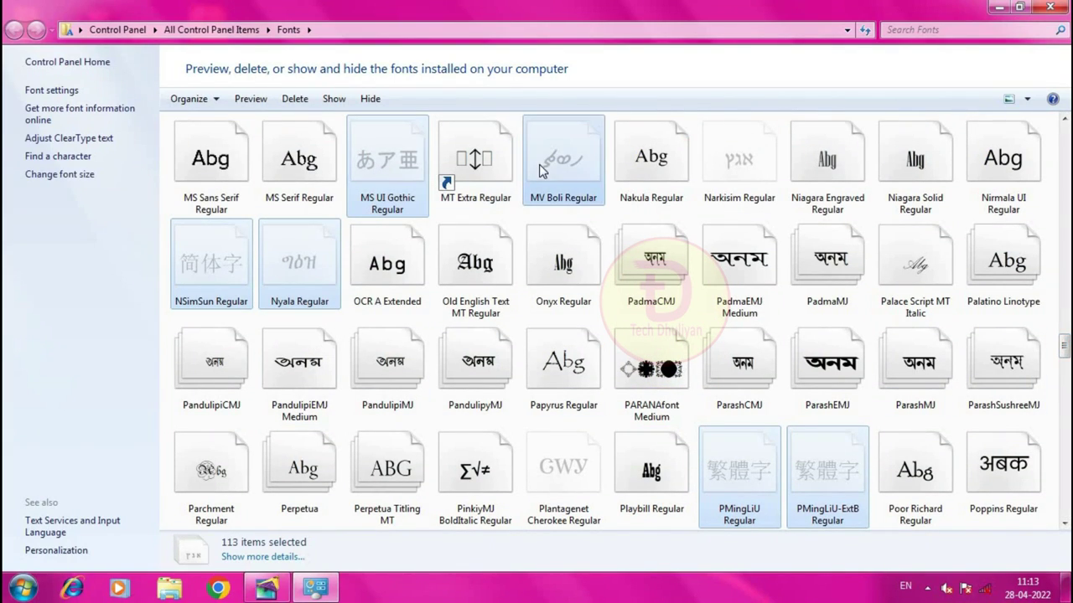
pyautogui.keyDown('ctrl'); pyautogui.click(760, 165); pyautogui.keyUp('ctrl')
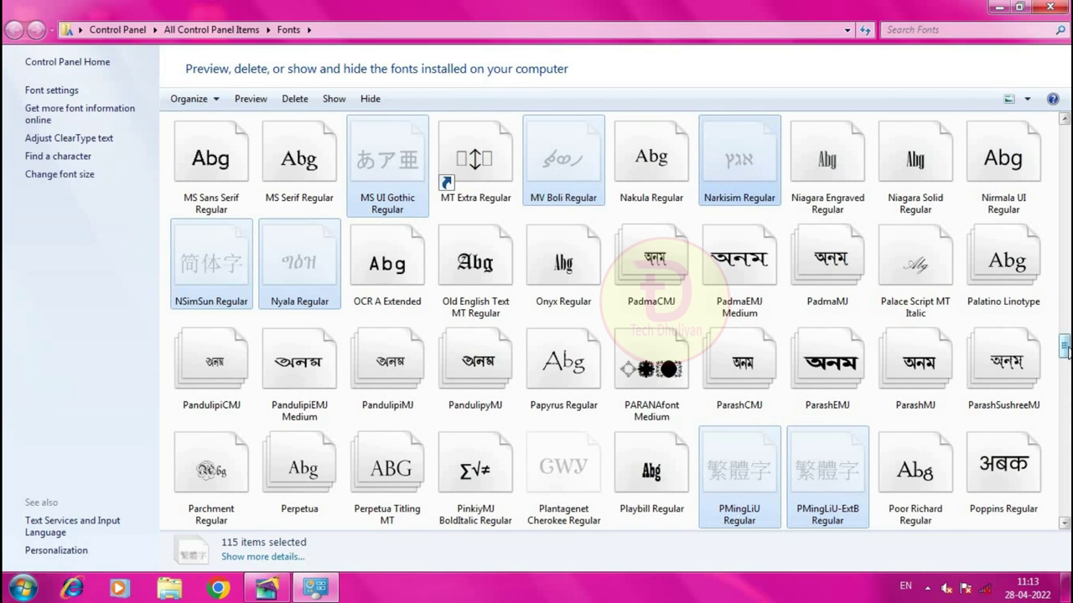
# Add the dimmed MS PMincho, MS PGothic, MS Mincho, MS Gothic, MoolBoran and Mongolian Baiti fonts to the selection.
pyautogui.moveTo(1065, 349); pyautogui.dragTo(1065, 327)
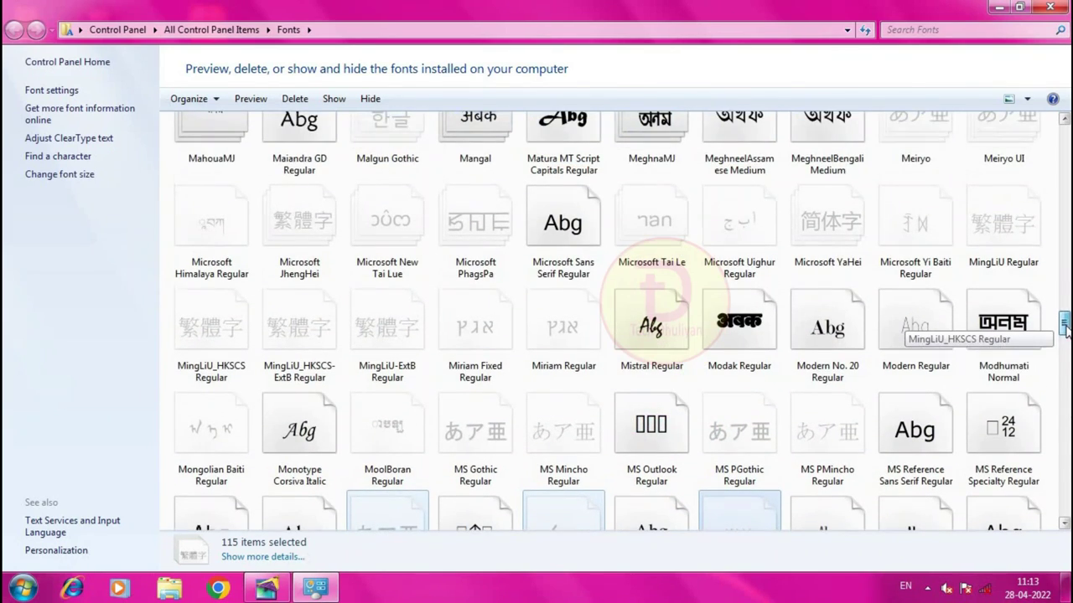
pyautogui.keyDown('ctrl'); pyautogui.click(752, 430); pyautogui.keyUp('ctrl')
pyautogui.keyDown('ctrl'); pyautogui.click(563, 431); pyautogui.keyUp('ctrl')
pyautogui.keyDown('ctrl'); pyautogui.click(465, 434); pyautogui.keyUp('ctrl')
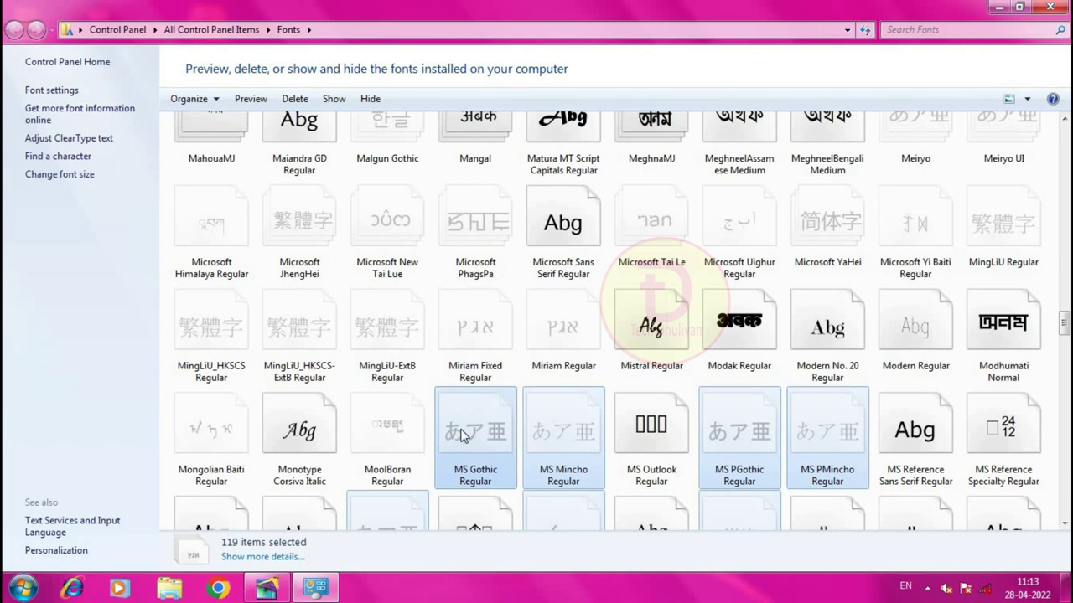
pyautogui.keyDown('ctrl'); pyautogui.click(398, 429); pyautogui.keyUp('ctrl')
pyautogui.keyDown('ctrl'); pyautogui.click(216, 431); pyautogui.keyUp('ctrl')
# Add the dimmed MingLiU_HKSCS, MingLiU_HKSCS-ExtB, MingLiU-ExtB, Miriam Fixed and Miriam fonts to the selection.
pyautogui.keyDown('ctrl'); pyautogui.click(230, 335); pyautogui.keyUp('ctrl')
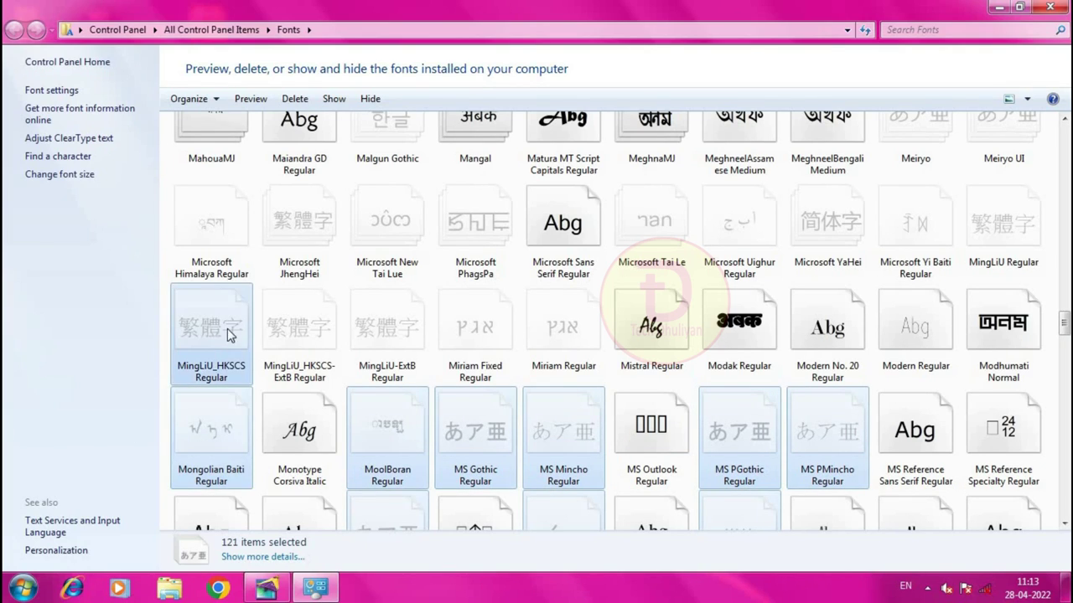
pyautogui.keyDown('ctrl'); pyautogui.click(301, 333); pyautogui.keyUp('ctrl')
pyautogui.keyDown('ctrl'); pyautogui.click(369, 330); pyautogui.keyUp('ctrl')
pyautogui.keyDown('ctrl'); pyautogui.click(473, 357); pyautogui.keyUp('ctrl')
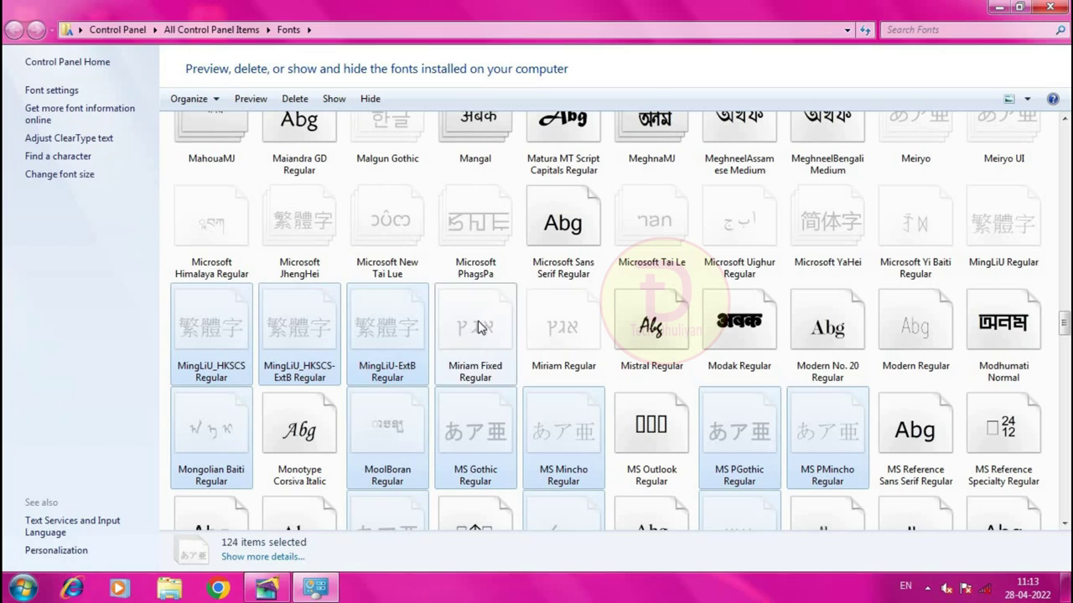
pyautogui.keyDown('ctrl'); pyautogui.click(574, 334); pyautogui.keyUp('ctrl')
# Add the dimmed MingLiU, Microsoft Yi Baiti, Microsoft YaHei and Microsoft Uighur fonts to the selection.
pyautogui.keyDown('ctrl'); pyautogui.click(984, 236); pyautogui.keyUp('ctrl')
pyautogui.keyDown('ctrl'); pyautogui.click(863, 240); pyautogui.keyUp('ctrl')
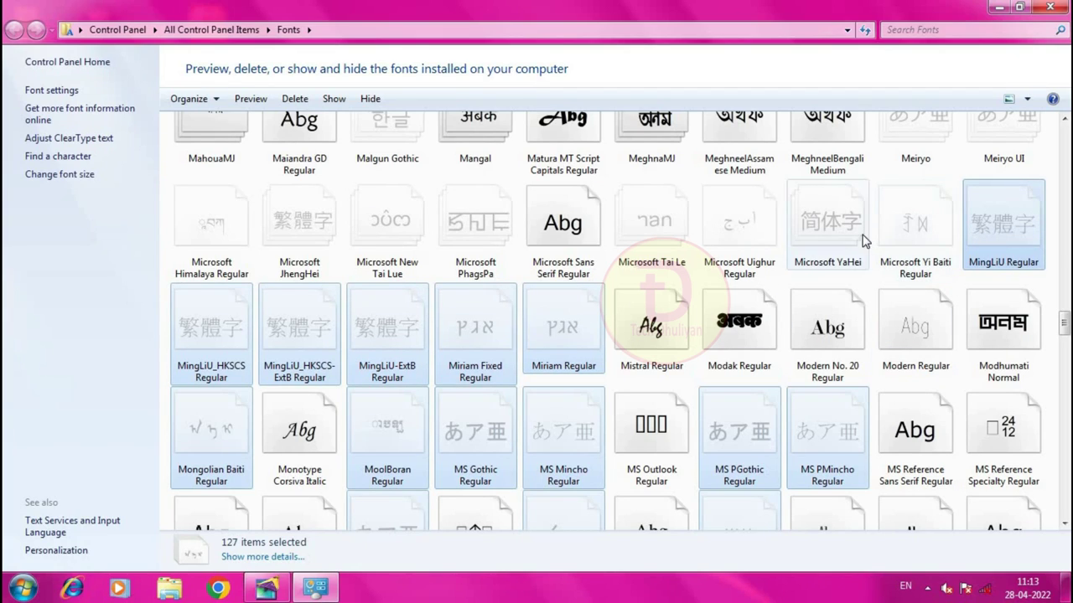
pyautogui.keyDown('ctrl'); pyautogui.click(905, 235); pyautogui.keyUp('ctrl')
pyautogui.keyDown('ctrl'); pyautogui.click(811, 219); pyautogui.keyUp('ctrl')
pyautogui.keyDown('ctrl'); pyautogui.click(712, 276); pyautogui.keyUp('ctrl')
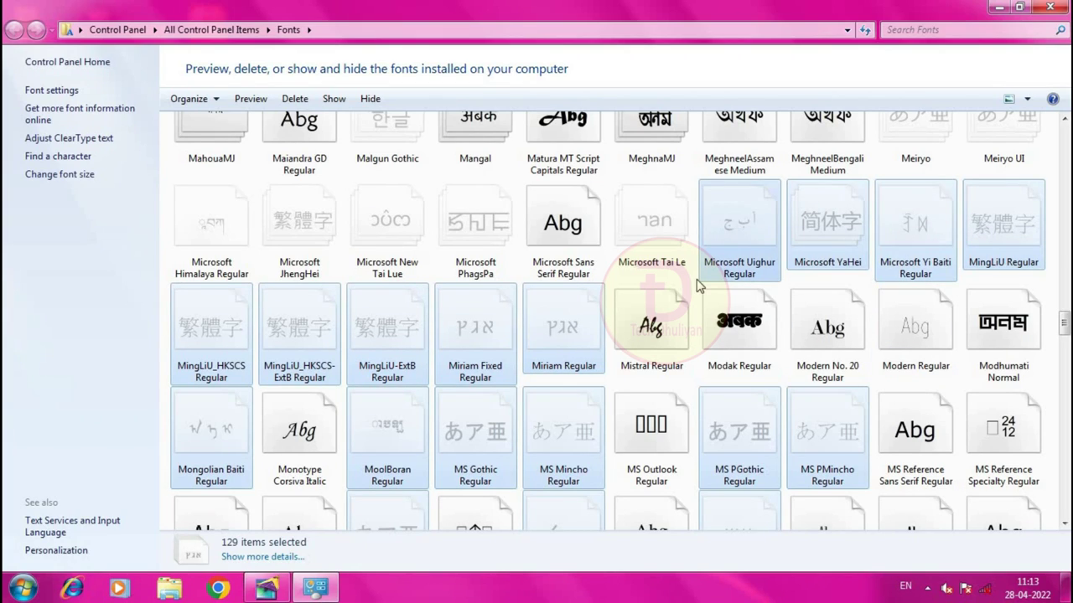
# Add the dimmed Microsoft PhagsPa, New Tai Lue, JhengHei and Himalaya fonts plus Meiryo UI, Meiryo and Malgun Gothic to the selection.
pyautogui.keyDown('ctrl'); pyautogui.click(475, 231); pyautogui.keyUp('ctrl')
pyautogui.keyDown('ctrl'); pyautogui.click(387, 230); pyautogui.keyUp('ctrl')
pyautogui.keyDown('ctrl'); pyautogui.click(289, 230); pyautogui.keyUp('ctrl')
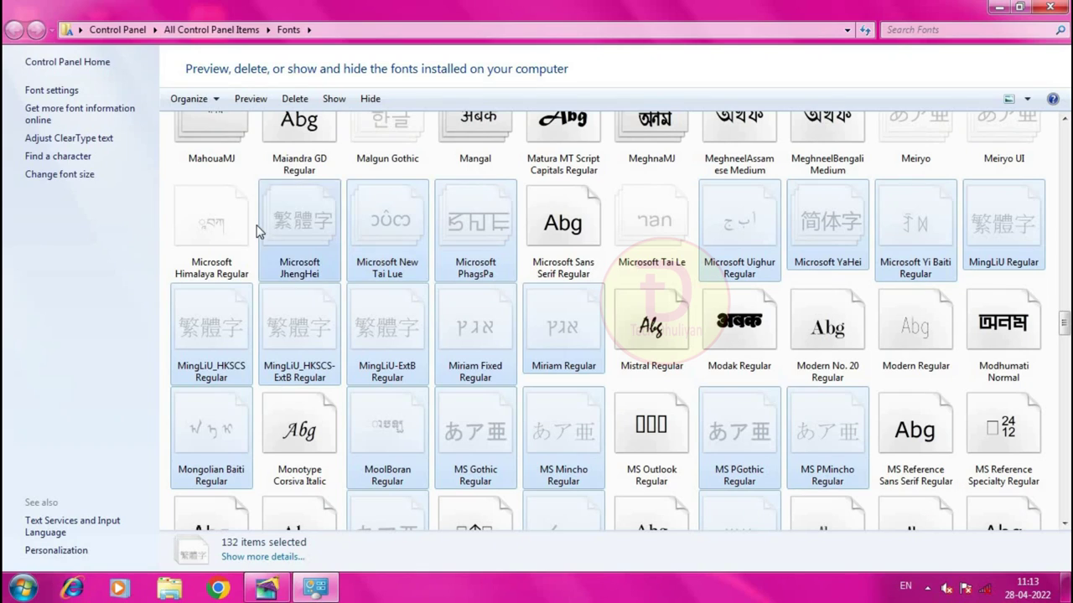
pyautogui.keyDown('ctrl'); pyautogui.click(257, 223); pyautogui.keyUp('ctrl')
pyautogui.keyDown('ctrl'); pyautogui.click(976, 144); pyautogui.keyUp('ctrl')
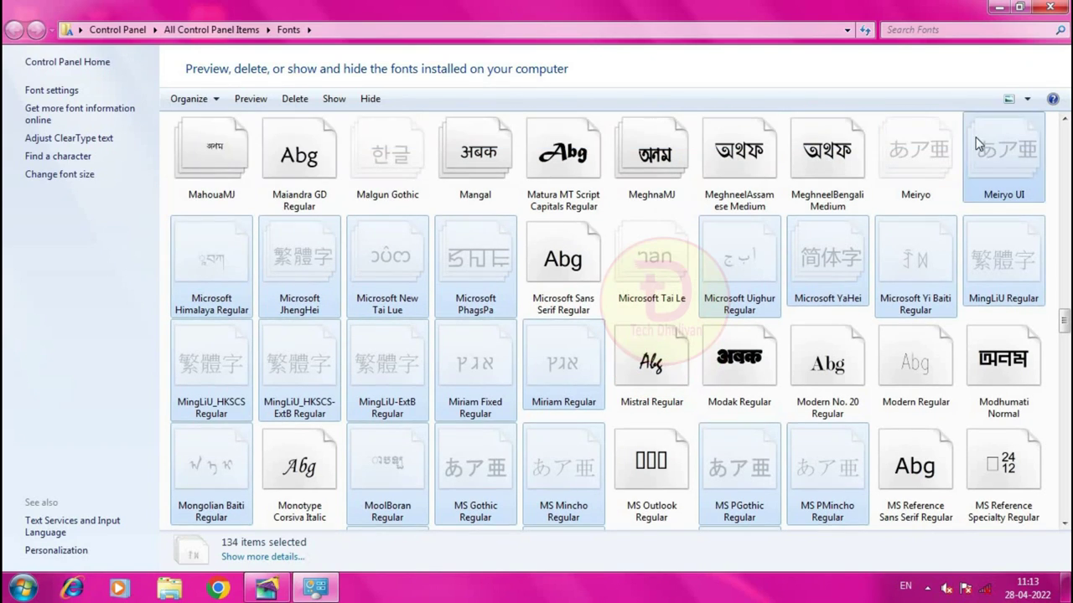
pyautogui.keyDown('ctrl'); pyautogui.click(911, 164); pyautogui.keyUp('ctrl')
pyautogui.keyDown('ctrl'); pyautogui.click(387, 155); pyautogui.keyUp('ctrl')
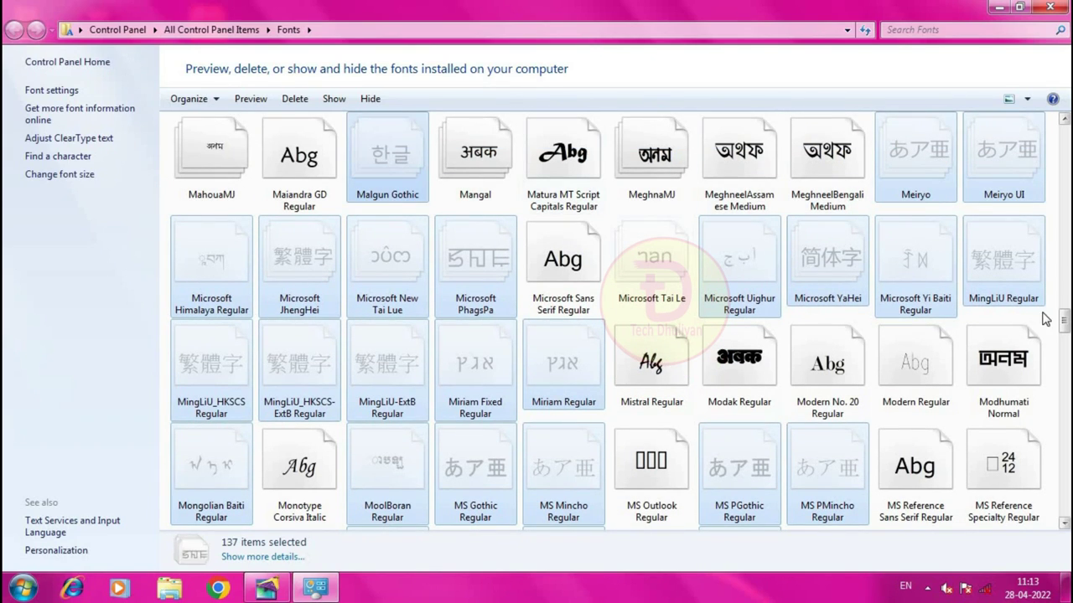
# Add the dimmed KaiTi, Kalinga, KodchiangUPC, Kartika and Khmer UI fonts to the selection.
pyautogui.moveTo(1063, 320); pyautogui.dragTo(1062, 243)
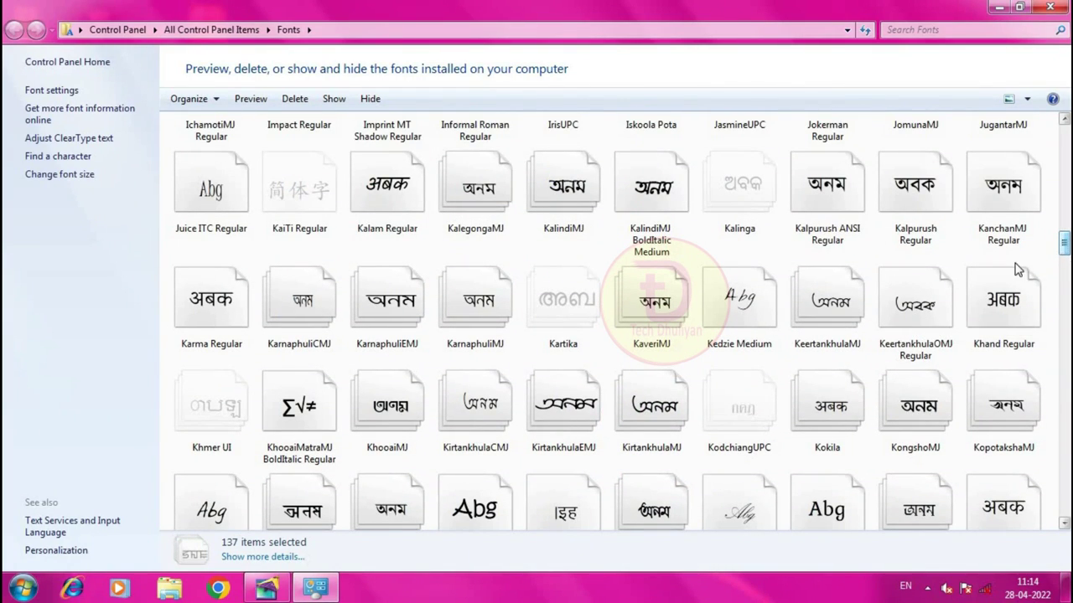
pyautogui.click(299, 189)
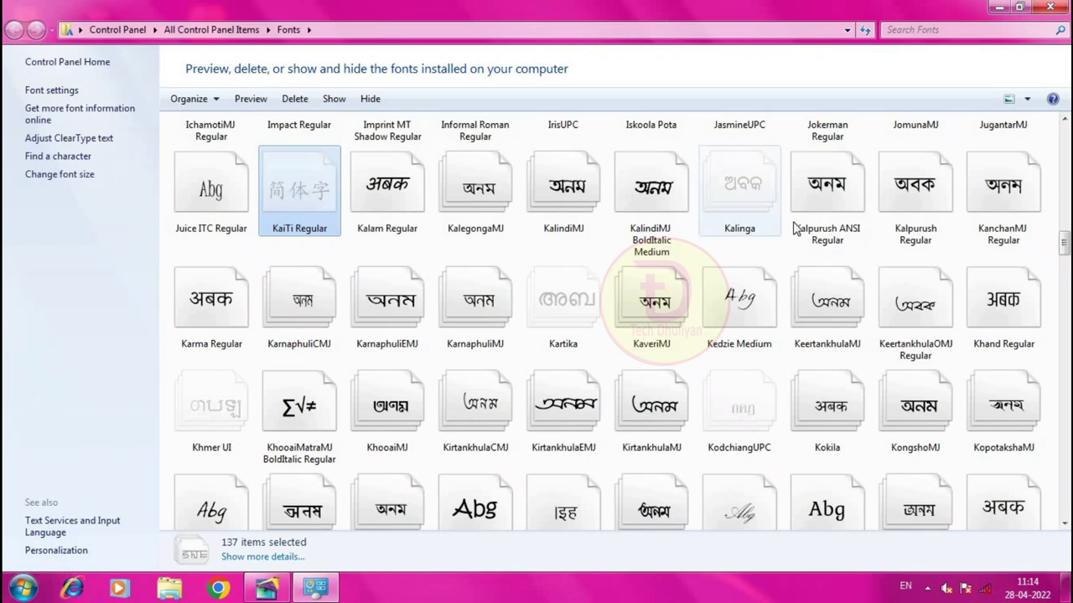
pyautogui.keyDown('ctrl'); pyautogui.click(739, 188); pyautogui.keyUp('ctrl')
pyautogui.keyDown('ctrl'); pyautogui.click(739, 411); pyautogui.keyUp('ctrl')
pyautogui.keyDown('ctrl'); pyautogui.click(541, 314); pyautogui.keyUp('ctrl')
pyautogui.keyDown('ctrl'); pyautogui.click(243, 416); pyautogui.keyUp('ctrl')
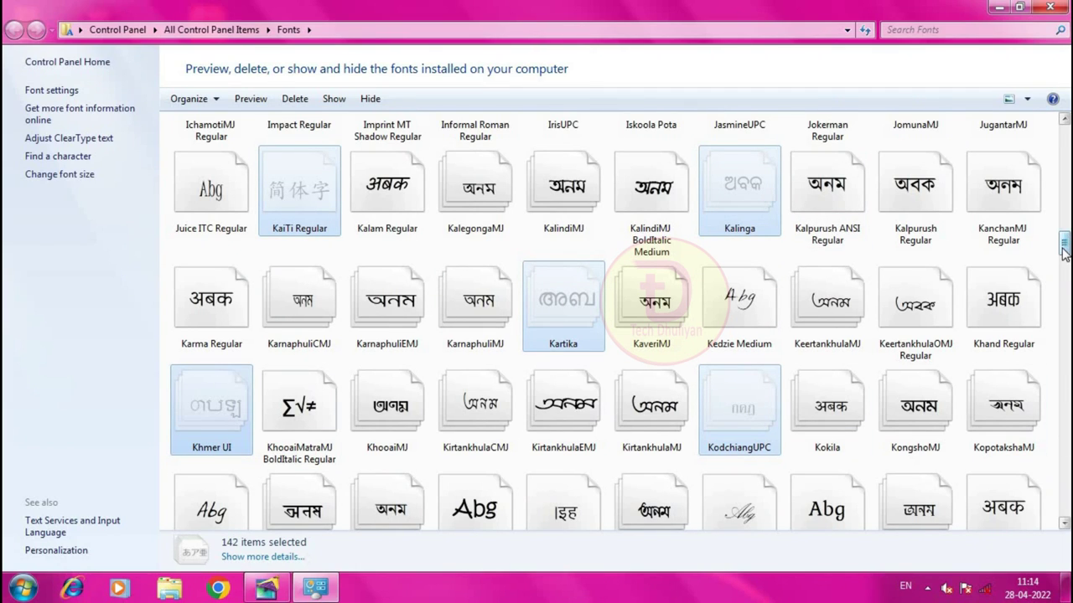
# Add the dimmed JasmineUPC, Iskoola Pota, IrisUPC, GungsuhChe, Gungsuh, GulimChe and Gulim fonts to the selection.
pyautogui.scroll(3, 1062, 251)
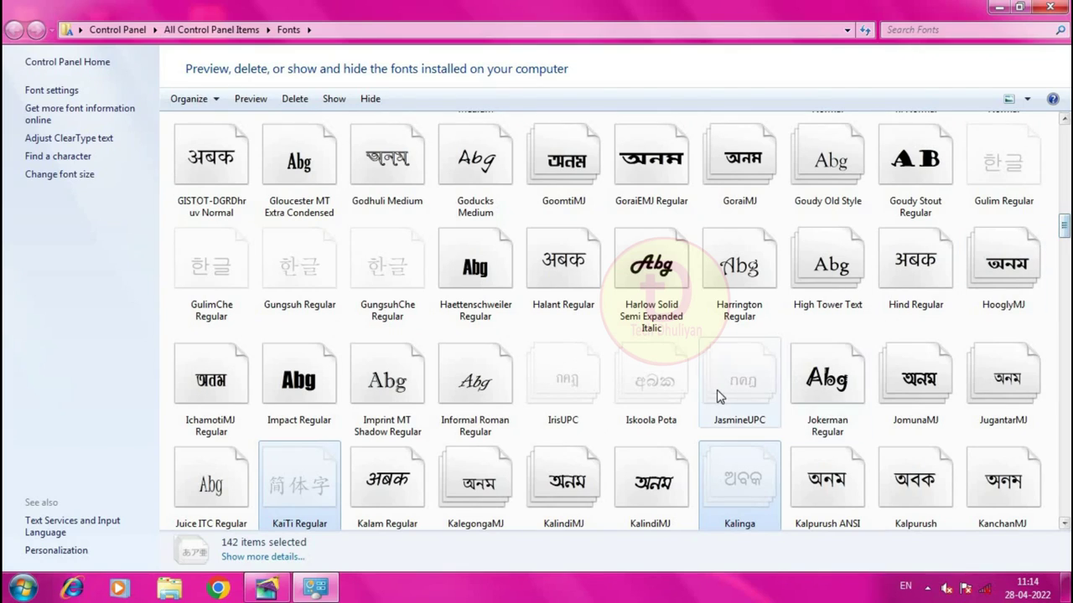
pyautogui.keyDown('ctrl'); pyautogui.click(717, 394); pyautogui.keyUp('ctrl')
pyautogui.keyDown('ctrl'); pyautogui.click(647, 386); pyautogui.keyUp('ctrl')
pyautogui.keyDown('ctrl'); pyautogui.click(565, 377); pyautogui.keyUp('ctrl')
pyautogui.keyDown('ctrl'); pyautogui.click(387, 270); pyautogui.keyUp('ctrl')
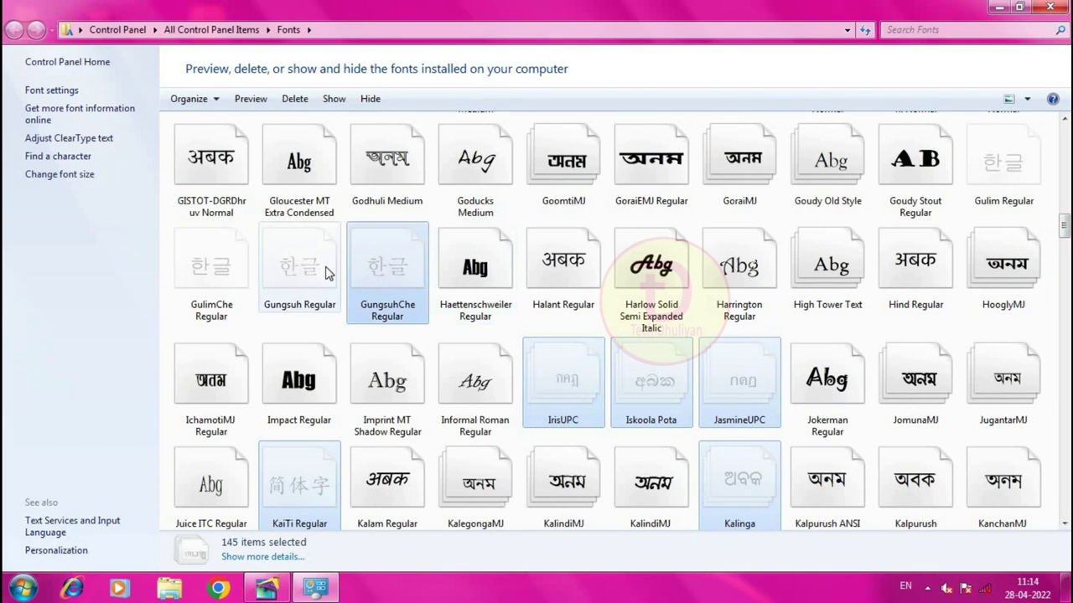
pyautogui.keyDown('ctrl'); pyautogui.click(325, 273); pyautogui.keyUp('ctrl')
pyautogui.keyDown('ctrl'); pyautogui.click(214, 269); pyautogui.keyUp('ctrl')
pyautogui.keyDown('ctrl'); pyautogui.click(1034, 201); pyautogui.keyUp('ctrl')
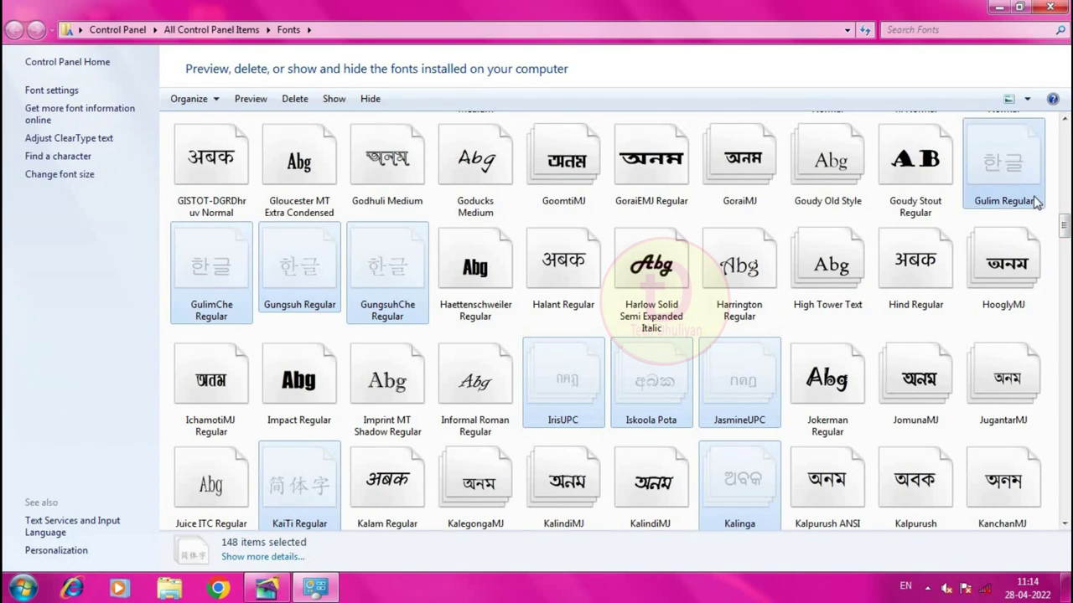
# Add the dimmed Euphemia, Estrangelo Edessa, DokChampa, Dotum and DotumChe fonts to the selection.
pyautogui.moveTo(1062, 224); pyautogui.dragTo(1064, 198)
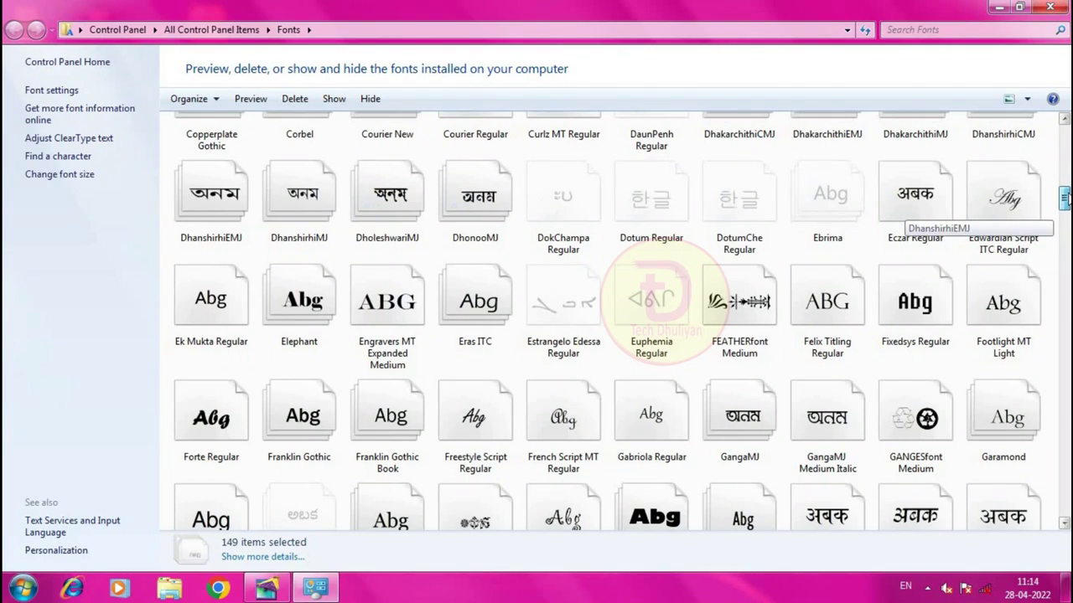
pyautogui.keyDown('ctrl'); pyautogui.click(650, 300); pyautogui.keyUp('ctrl')
pyautogui.keyDown('ctrl'); pyautogui.click(563, 300); pyautogui.keyUp('ctrl')
pyautogui.keyDown('ctrl'); pyautogui.click(564, 210); pyautogui.keyUp('ctrl')
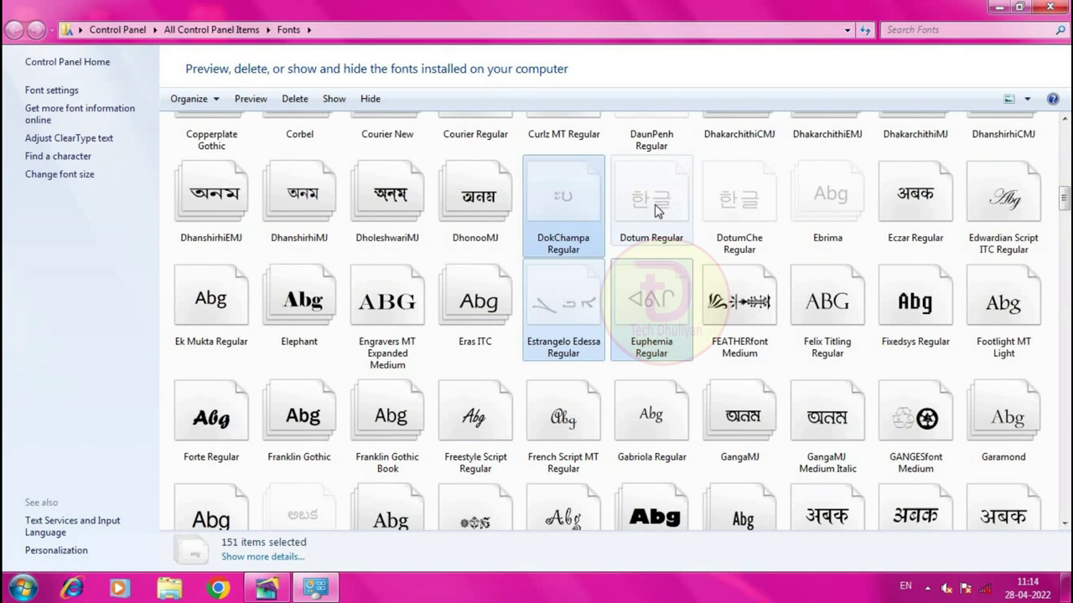
pyautogui.keyDown('ctrl'); pyautogui.click(657, 210); pyautogui.keyUp('ctrl')
pyautogui.keyDown('ctrl'); pyautogui.click(730, 206); pyautogui.keyUp('ctrl')
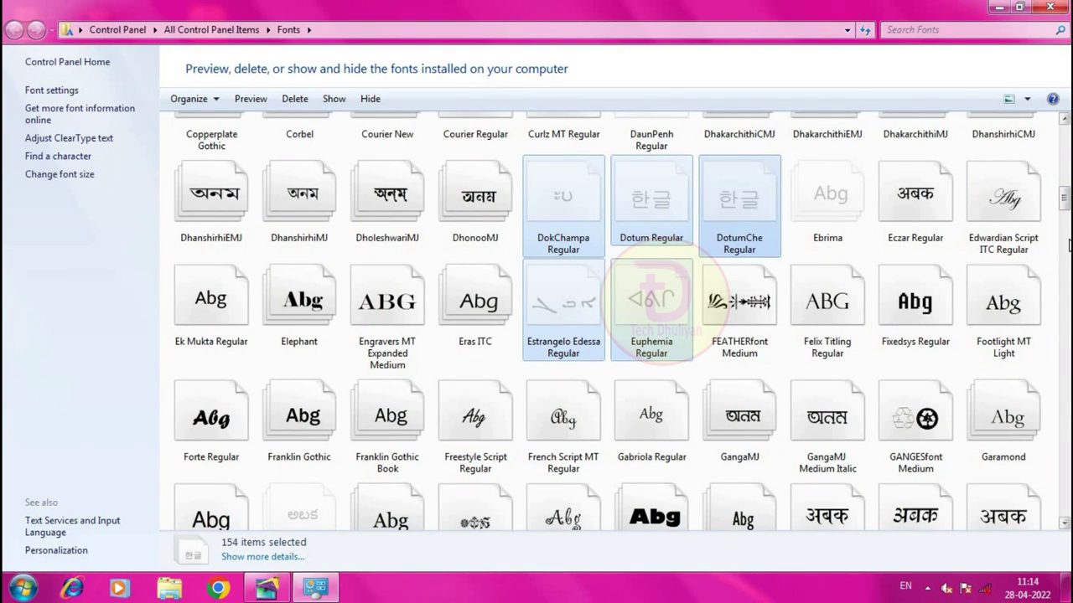
# Add more dimmed fonts from the early part of the list, including BatangChe and Batang, to the selection.
pyautogui.moveTo(1065, 199); pyautogui.dragTo(1064, 144)
pyautogui.keyDown('ctrl'); pyautogui.click(651, 411); pyautogui.keyUp('ctrl')
pyautogui.keyDown('ctrl'); pyautogui.click(899, 326); pyautogui.keyUp('ctrl')
pyautogui.keyDown('ctrl'); pyautogui.click(822, 331); pyautogui.keyUp('ctrl')
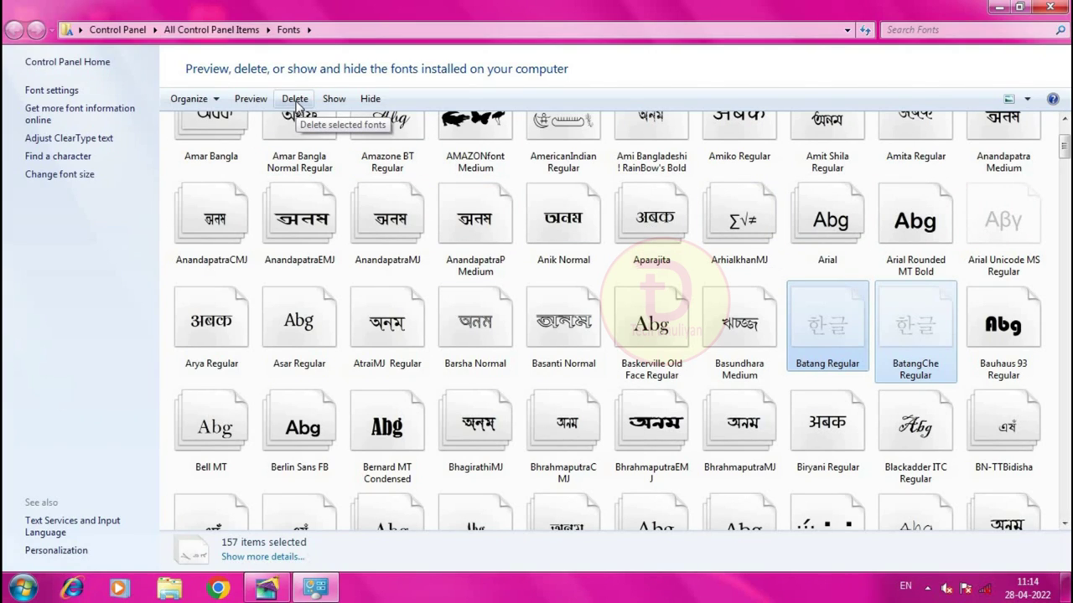
# Permanently delete the selected fonts, keeping the Batang font collection and retrying the deletion of the font in use.
pyautogui.click(295, 99)
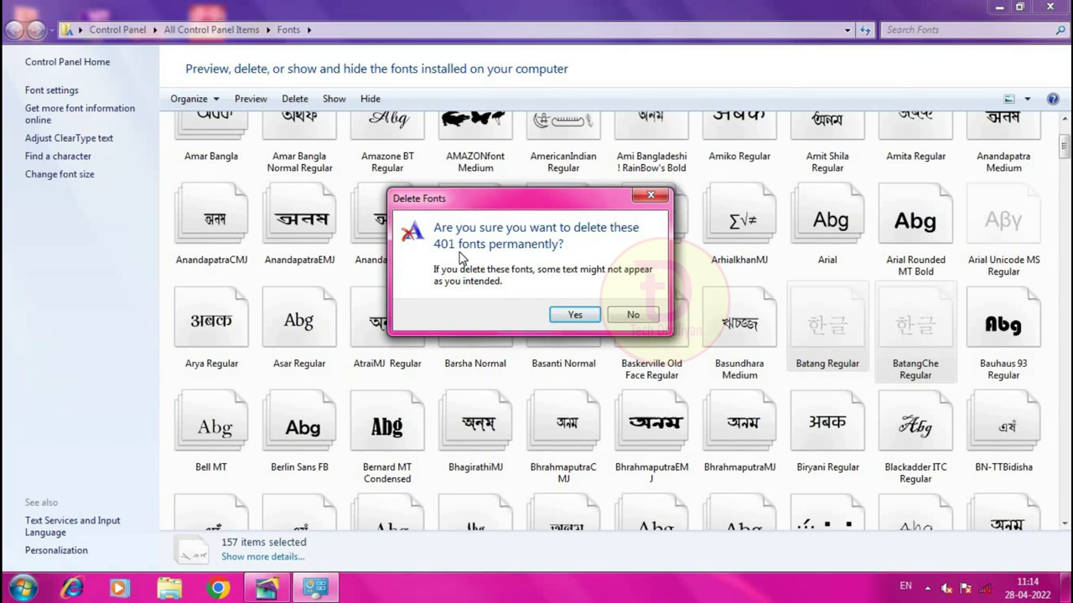
pyautogui.click(562, 322)
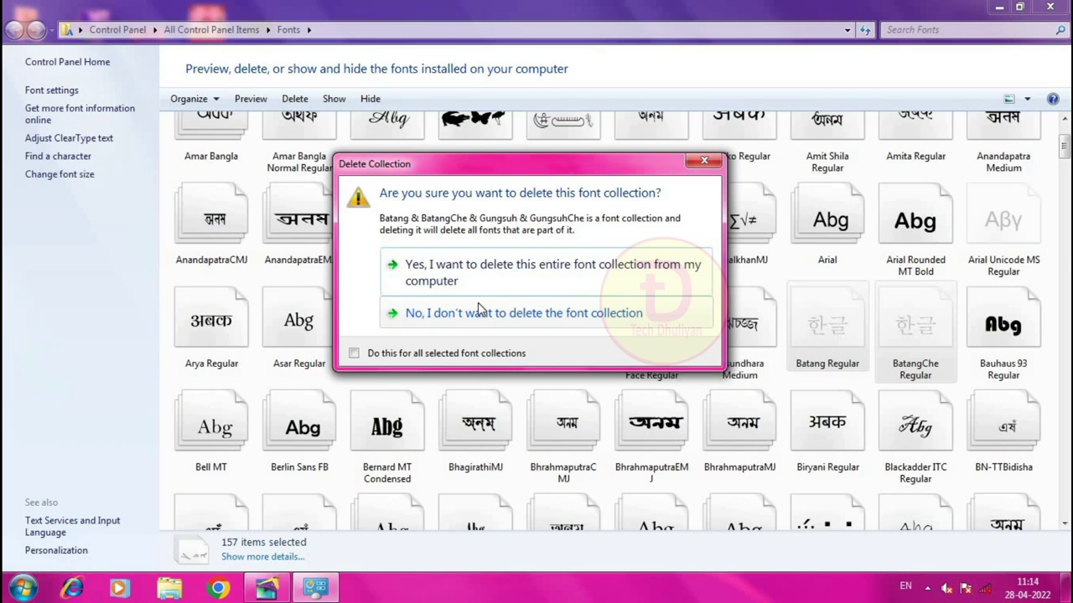
pyautogui.click(466, 313)
pyautogui.click(466, 313)
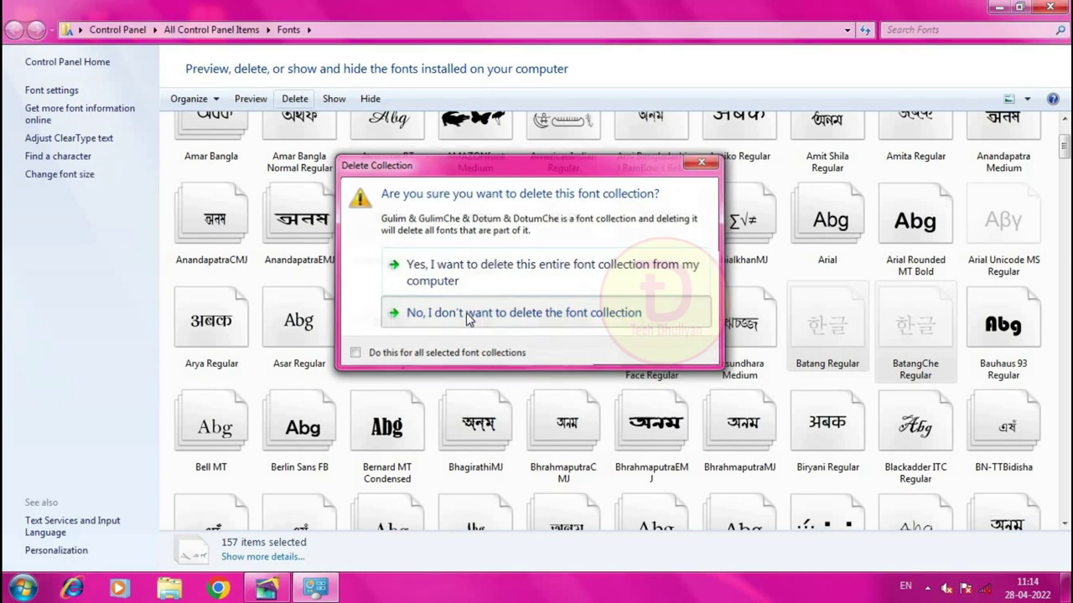
pyautogui.click(458, 282)
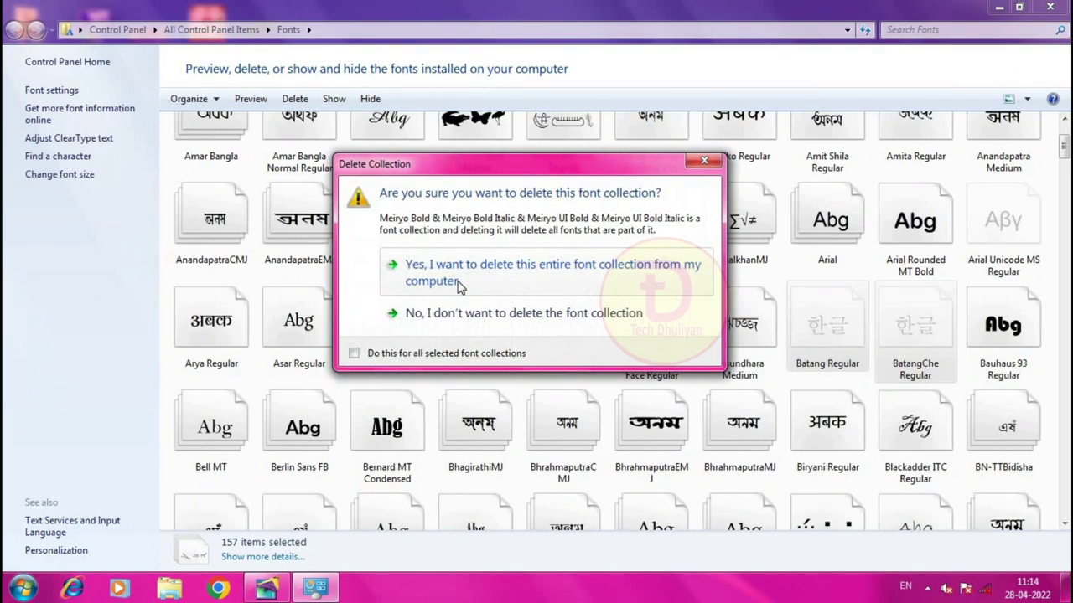
pyautogui.click(478, 312)
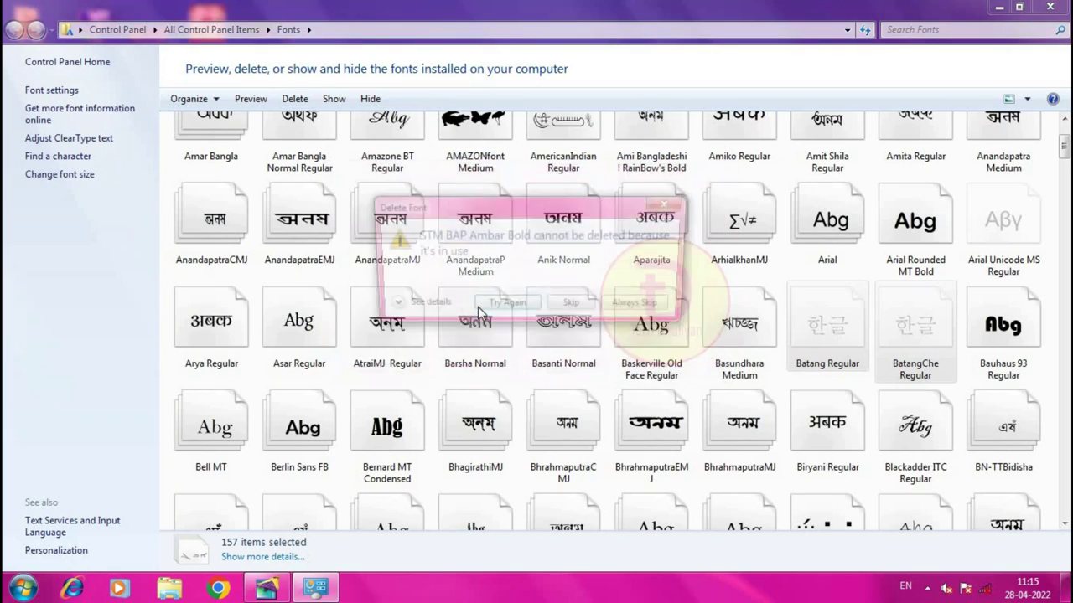
pyautogui.click(505, 306)
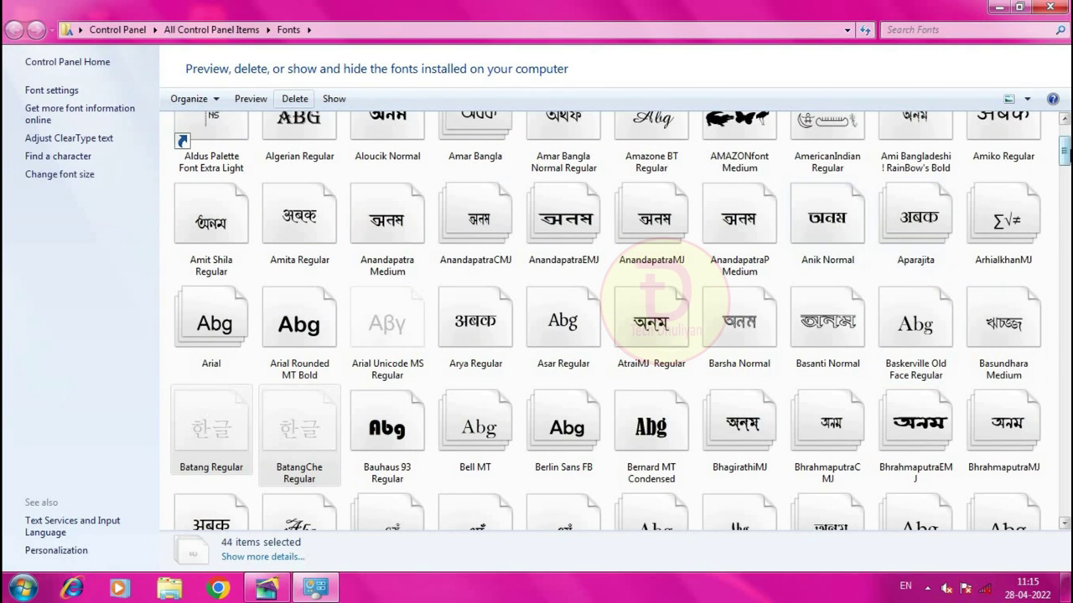
# Close the Fonts folder after checking the remaining fonts and switch back to the PageMaker document.
pyautogui.scroll(1, 901, 149)
pyautogui.scroll(-10, 901, 149)
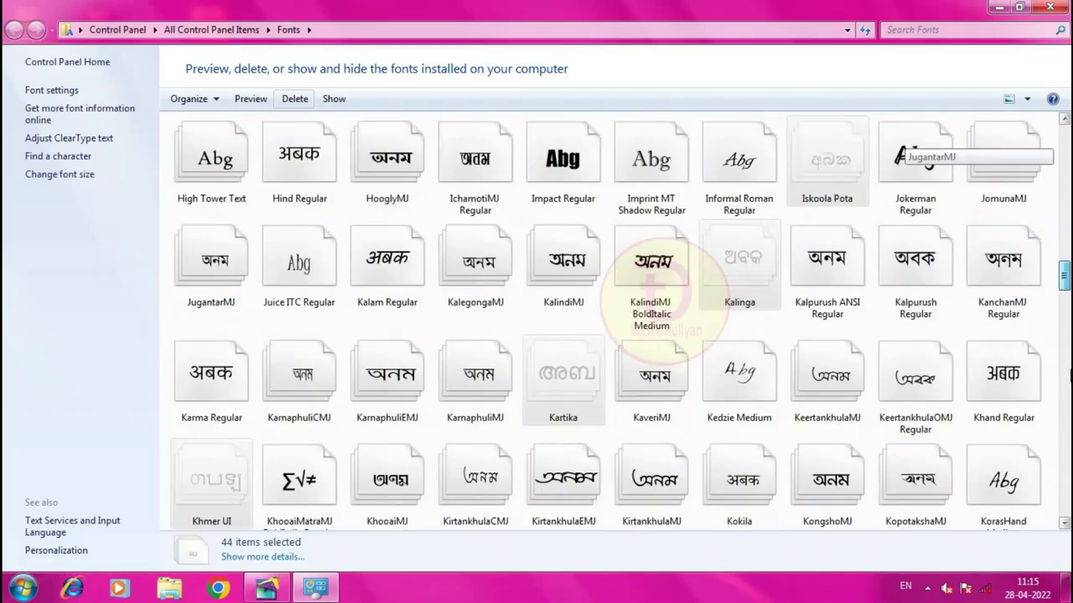
pyautogui.scroll(-12, 901, 150)
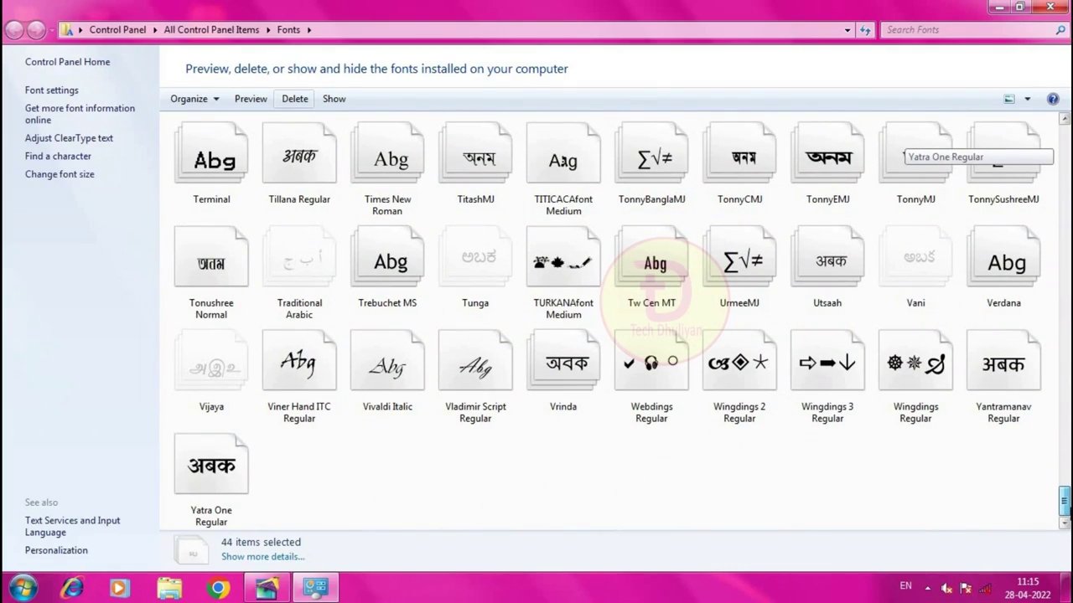
pyautogui.scroll(8, 901, 149)
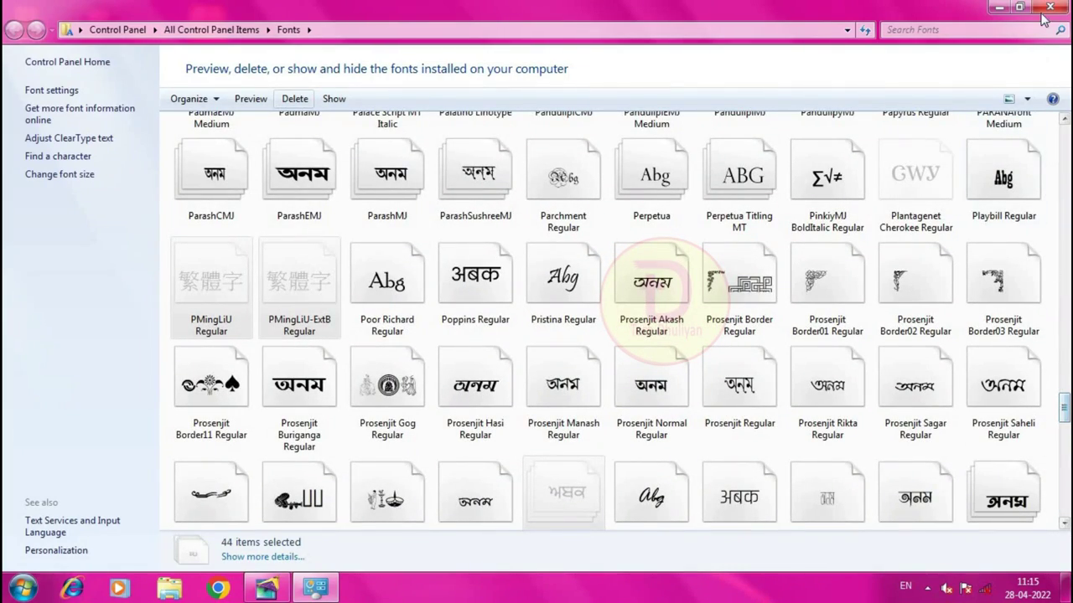
pyautogui.click(1042, 14)
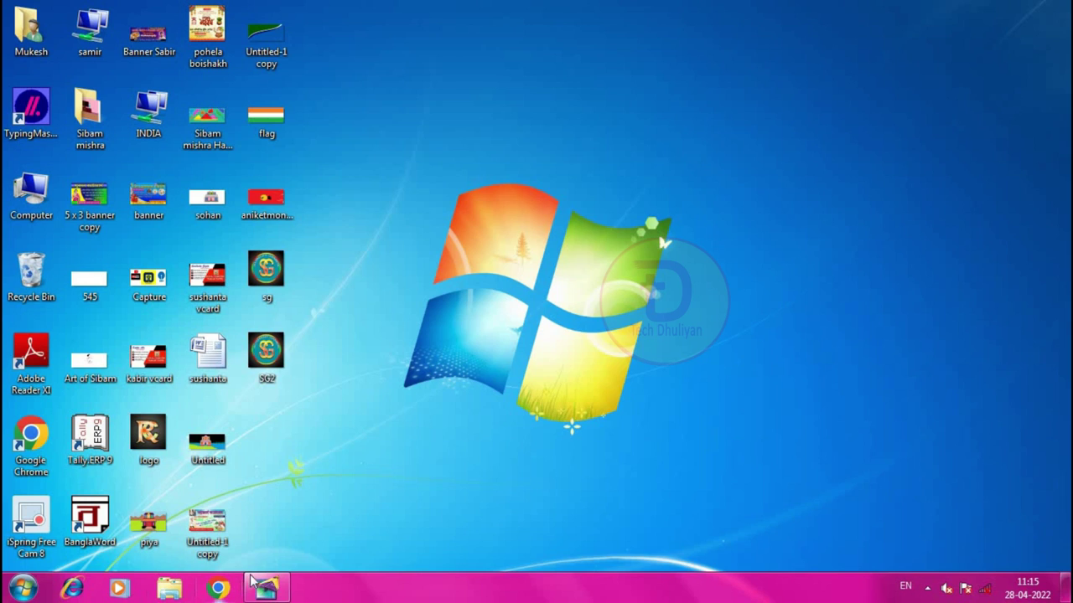
pyautogui.click(265, 589)
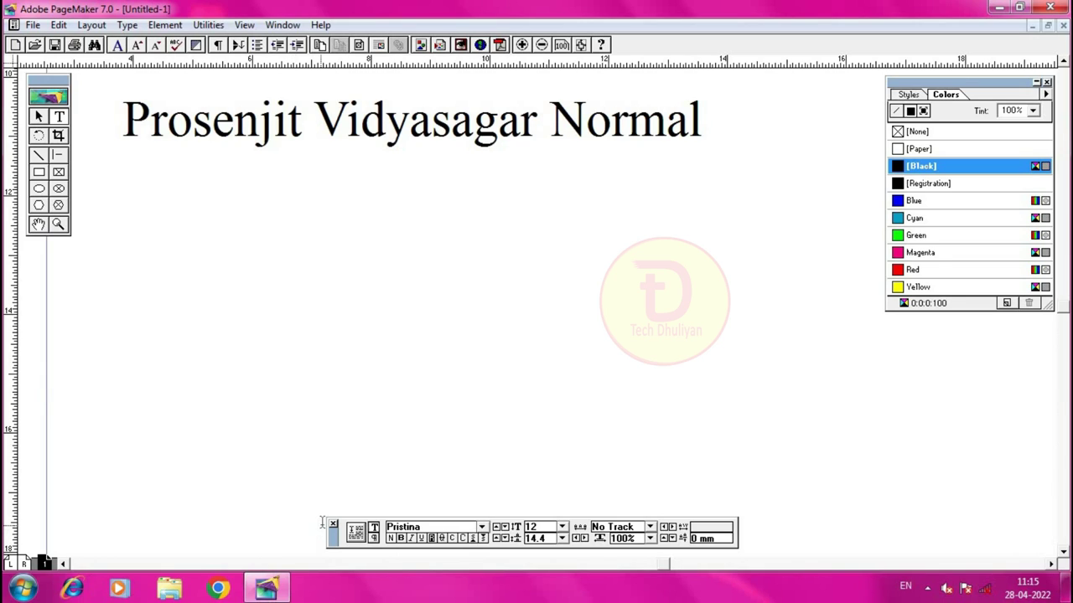
# Look through PageMaker's font list for the Prosenjit fonts and Kruti Dev 010.
pyautogui.click(483, 528)
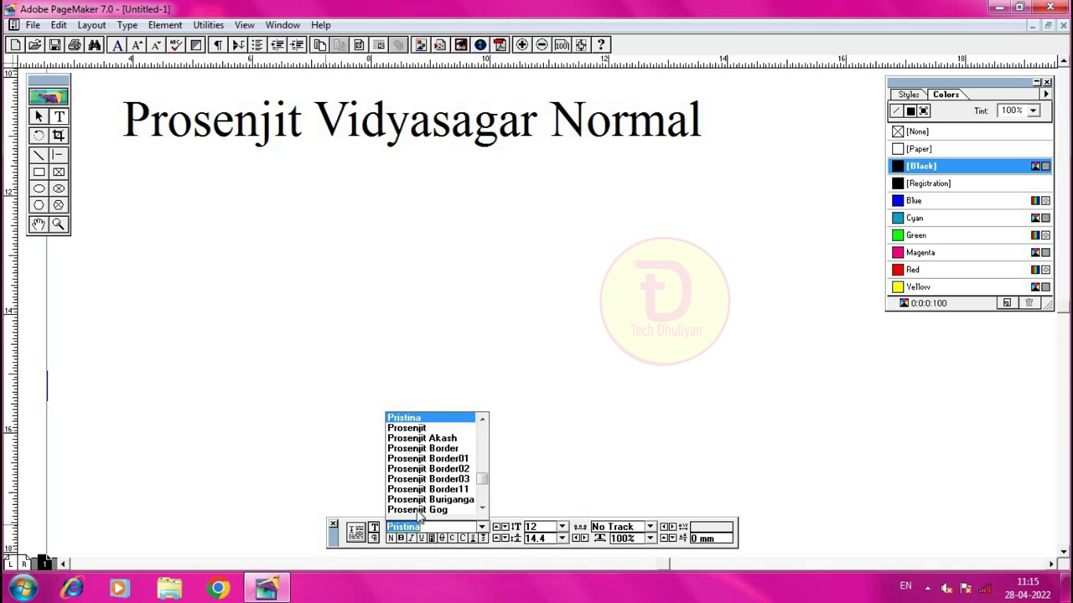
pyautogui.click(482, 508)
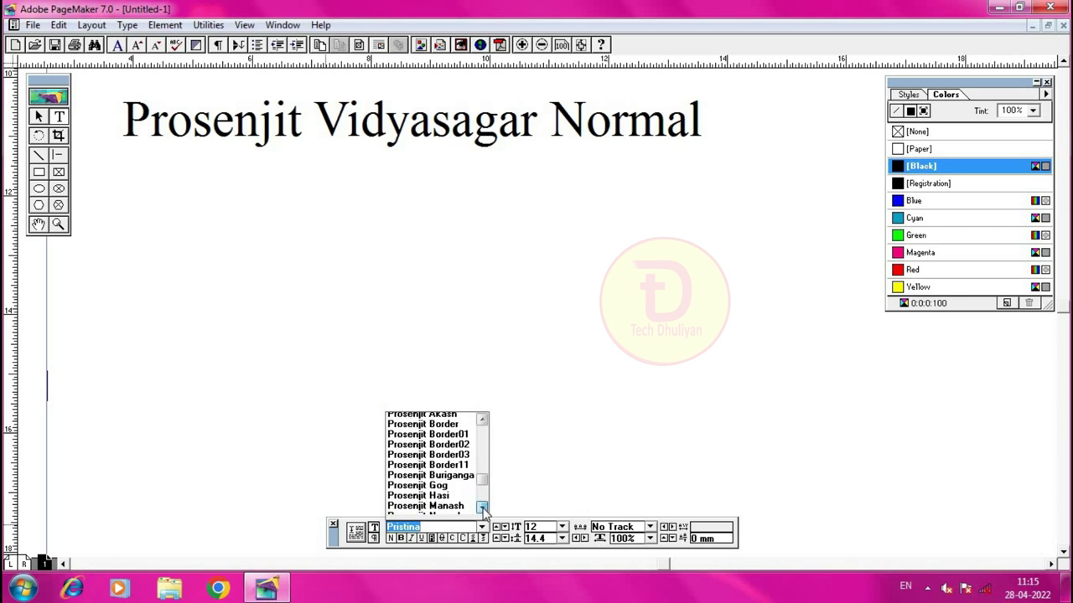
pyautogui.moveTo(482, 508)
pyautogui.mouseDown()
pyautogui.moveTo(456, 513)
pyautogui.moveTo(482, 509)
pyautogui.mouseUp()
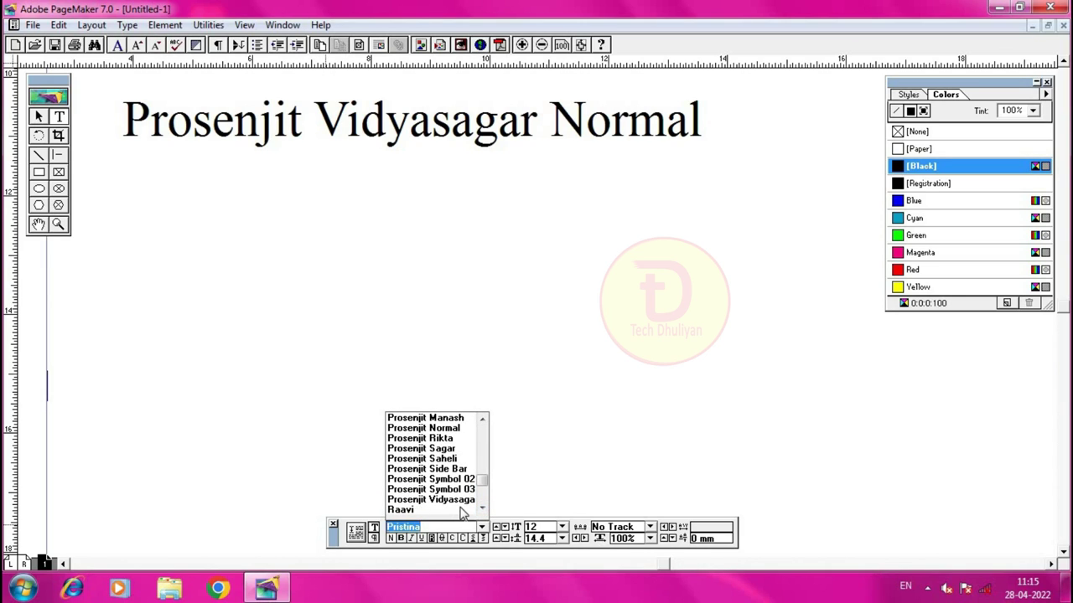
pyautogui.click(483, 419)
pyautogui.moveTo(484, 483); pyautogui.dragTo(480, 459)
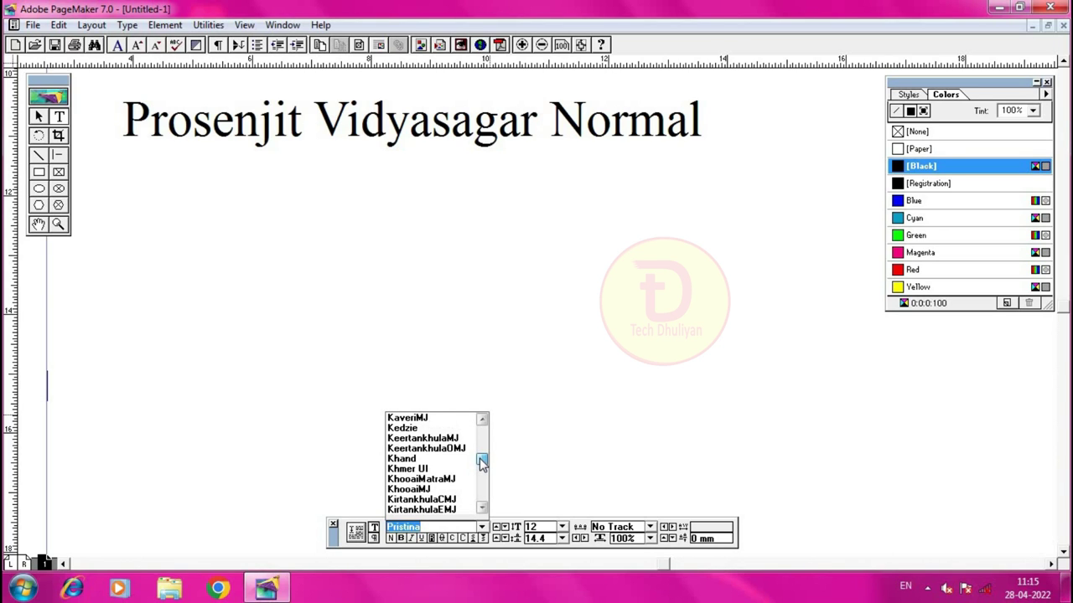
pyautogui.click(483, 508)
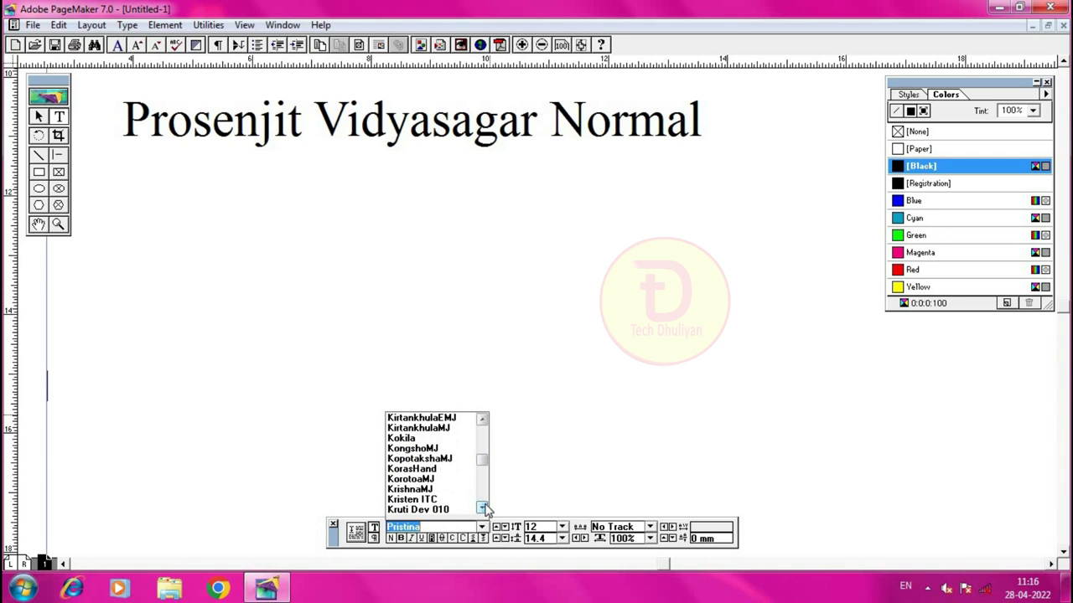
pyautogui.click(483, 508)
pyautogui.click(482, 508)
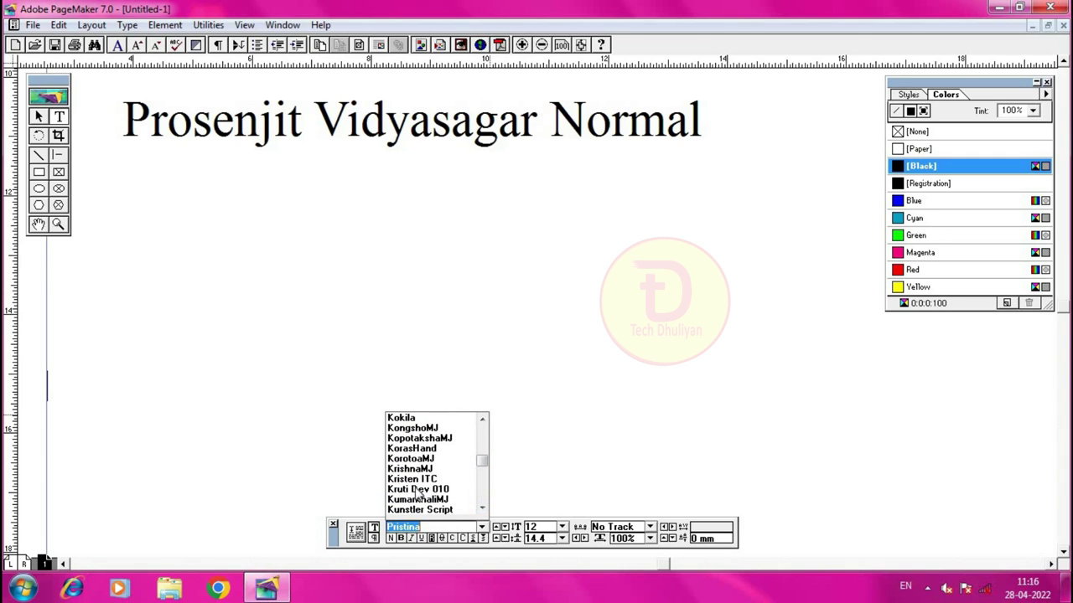